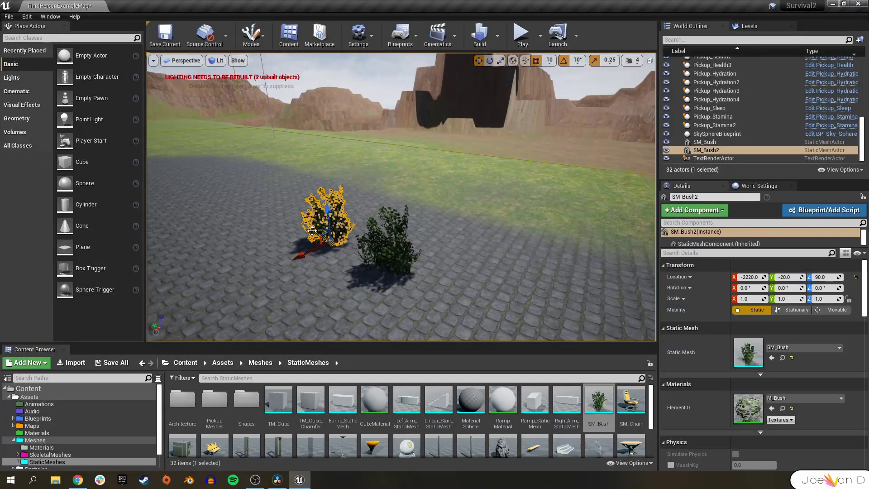
Alt-drag the SM_Bush actor with the move gizmo to make another duplicate bush.
alt+drag(322, 224, 378, 209)
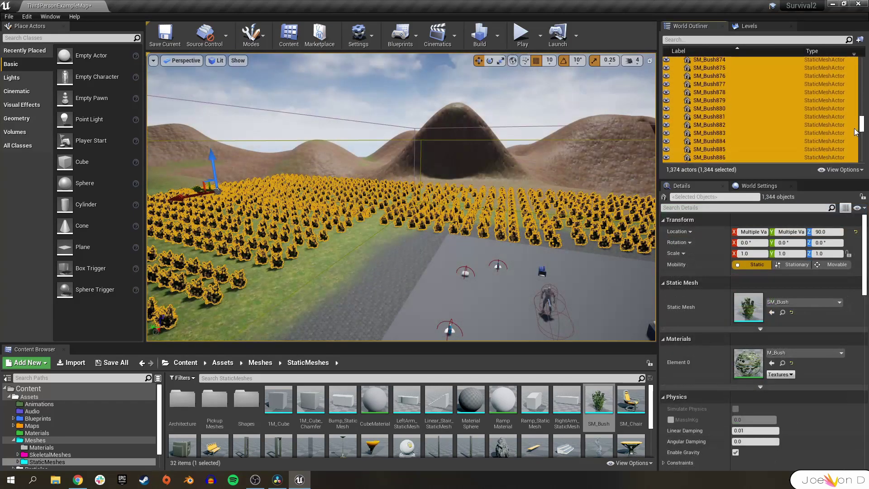
scroll(852, 152, down, 5)
scroll(852, 152, down, 10)
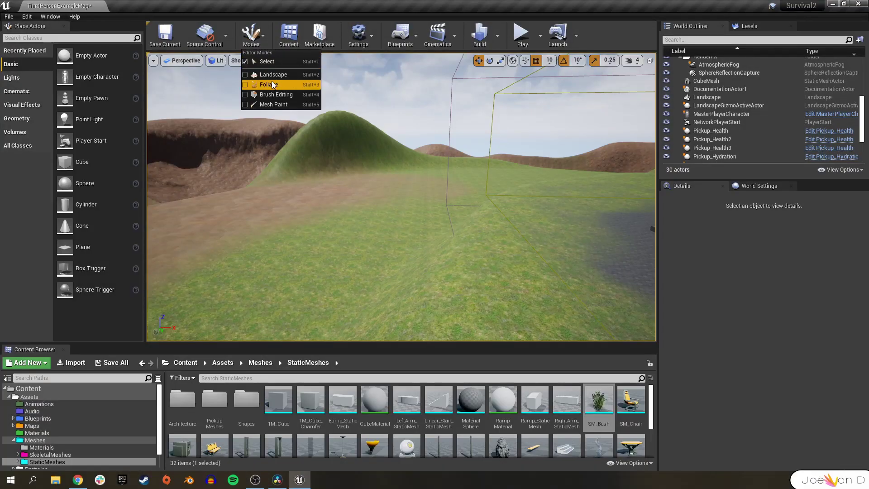
Paint SM_Bush foliage across the landscape, then select the painted bushes to inspect them.
click(267, 85)
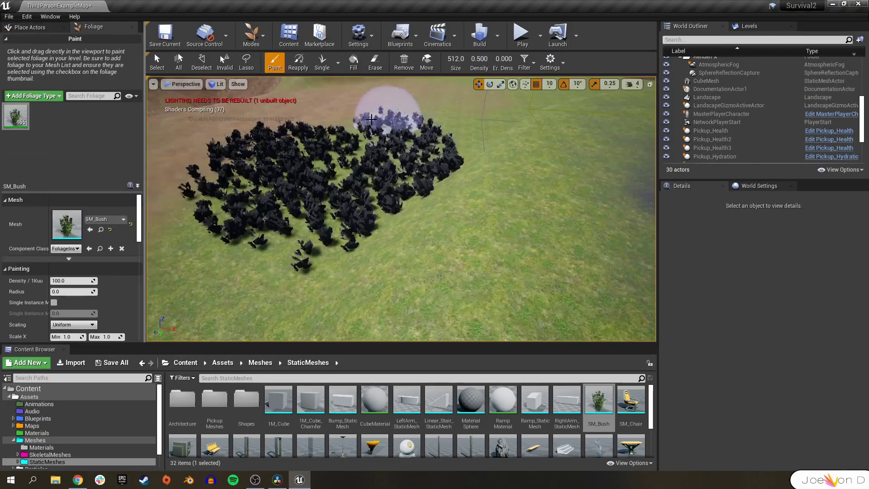
mouse_move(363, 108)
mouse_down()
mouse_move(204, 193)
mouse_move(253, 217)
mouse_up()
mouse_move(253, 217)
right_down()
mouse_move(253, 177)
mouse_move(344, 181)
mouse_move(357, 169)
right_up()
key(w)
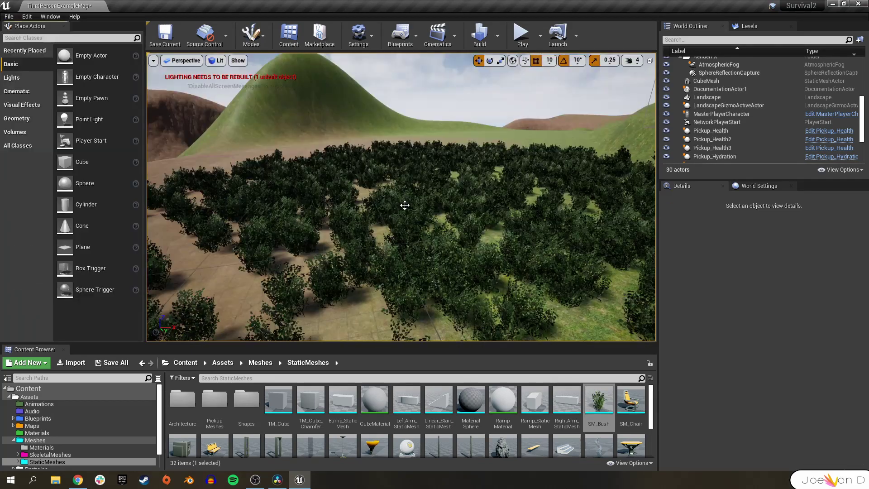
click(405, 206)
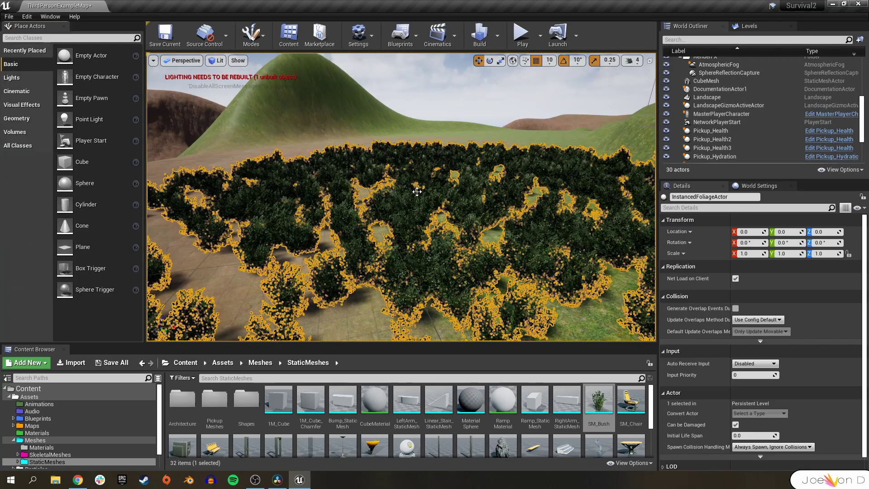
scroll(793, 107, up, 6)
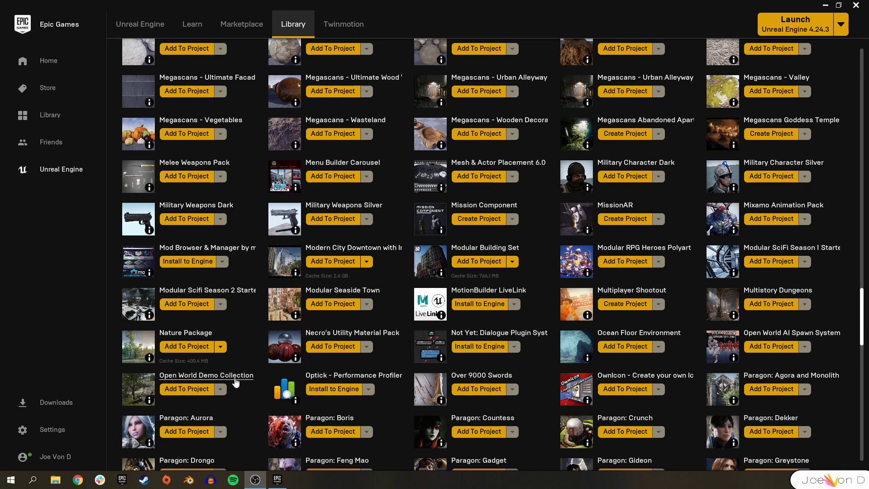
Find Open World Demo Collection on page 4 of Marketplace's free Epic content, then return to Library.
click(253, 27)
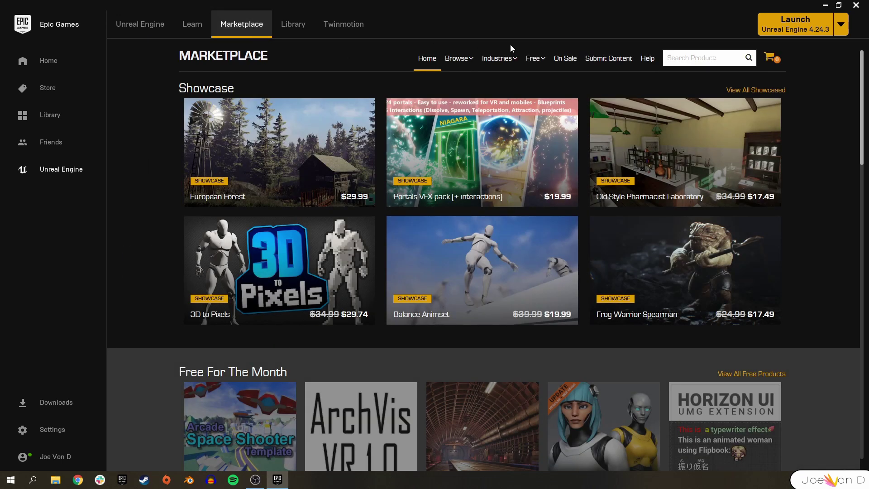
mouse_move(536, 65)
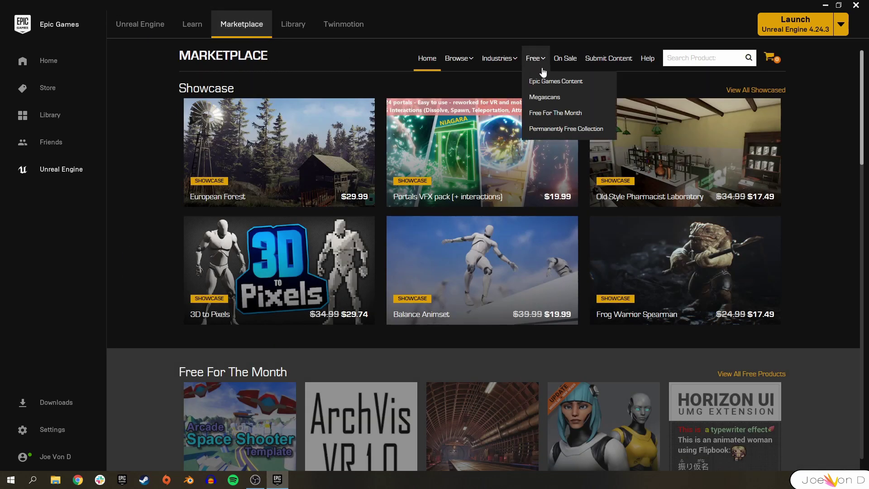
click(544, 81)
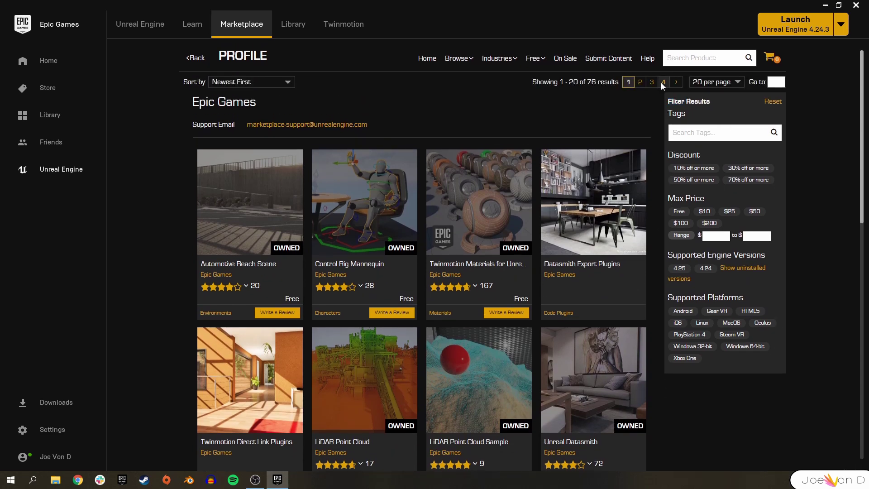
click(663, 82)
scroll(669, 252, down, 7)
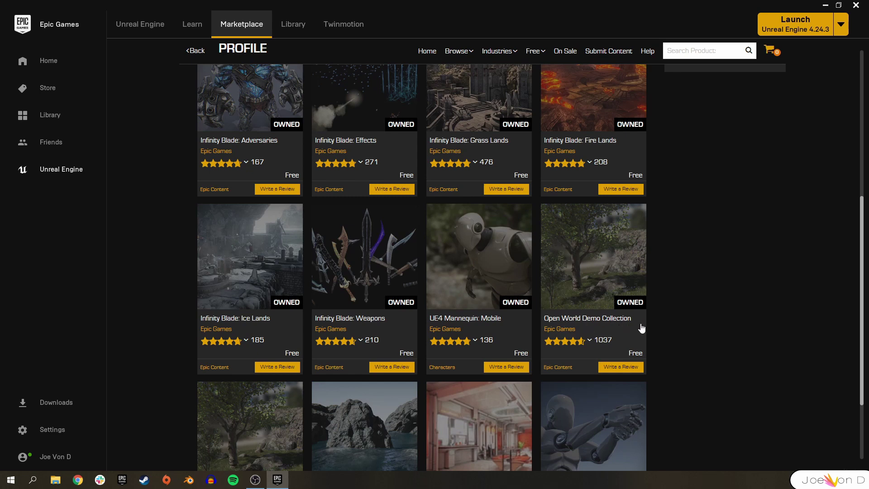
click(595, 261)
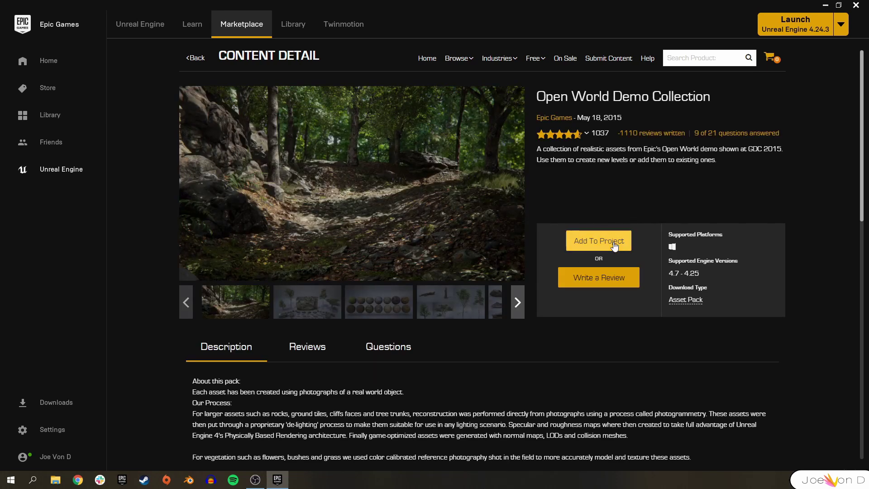
click(293, 24)
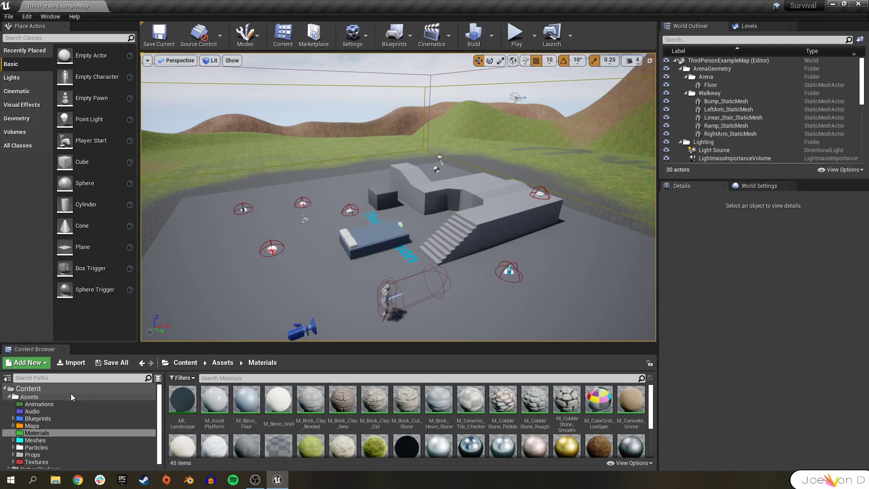
Browse the Content Browser to Content/NaturePackage/Meshes/flora, listing its 80 plant meshes.
click(43, 390)
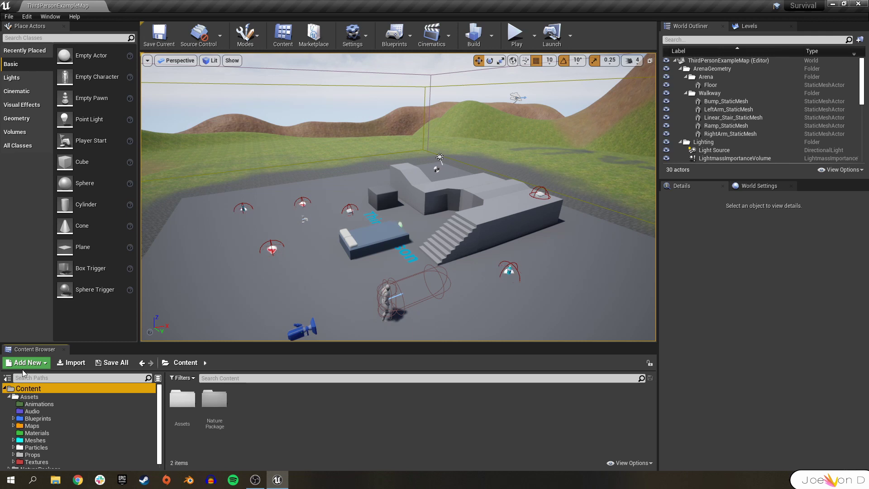
double_click(217, 406)
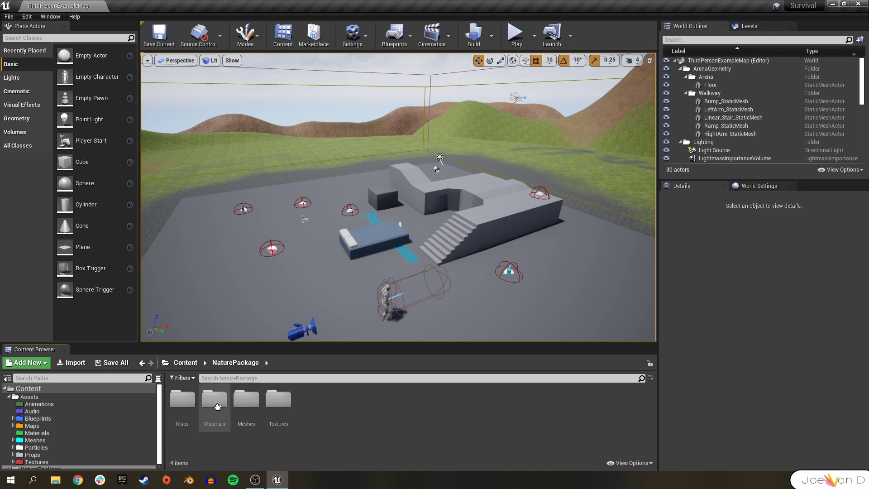
double_click(247, 399)
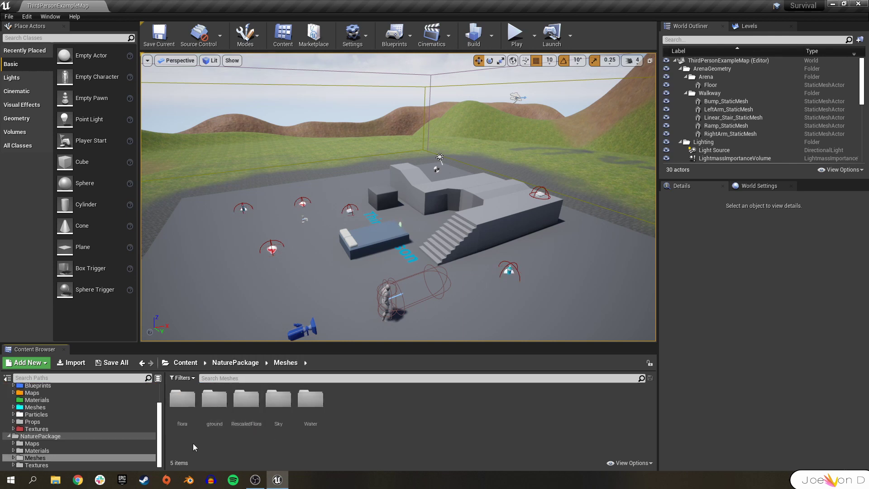
double_click(187, 421)
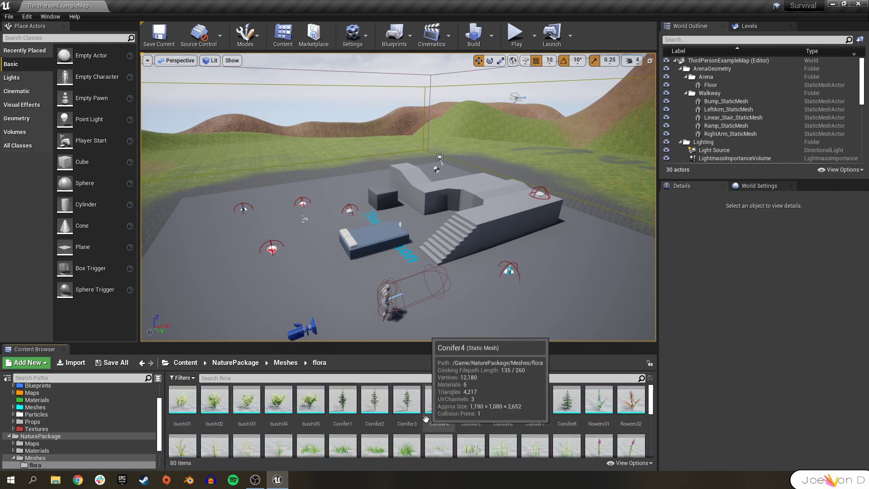
scroll(425, 418, down, 2)
scroll(426, 418, up, 2)
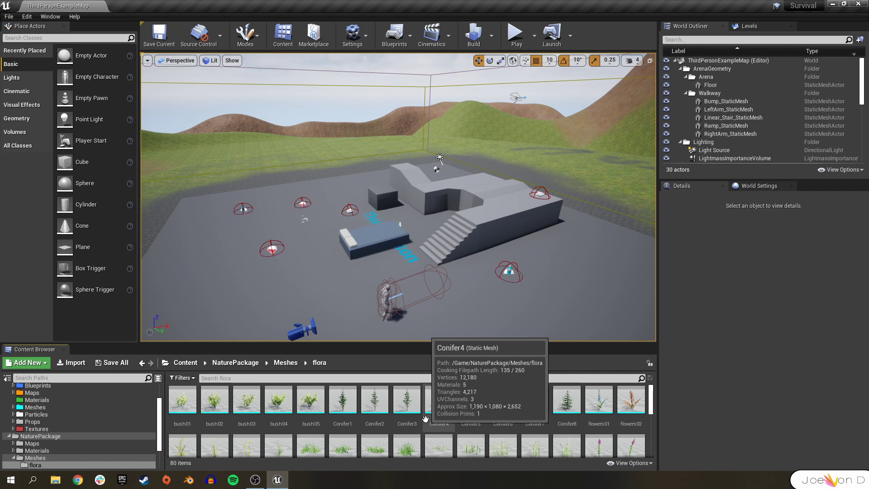
click(245, 34)
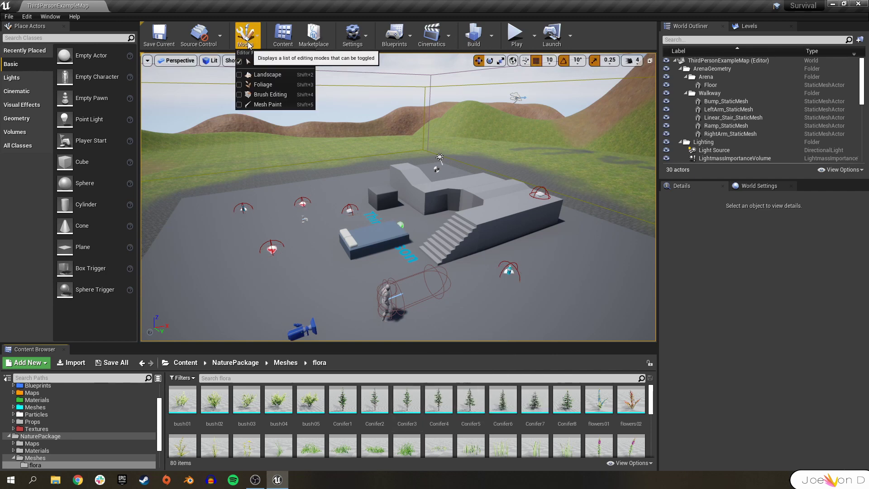
Enter Foliage mode and Ctrl-select Grass2_02, Ivan_tea01, moss01, moss02, Myatlik1, nettle01 and another flower.
click(273, 85)
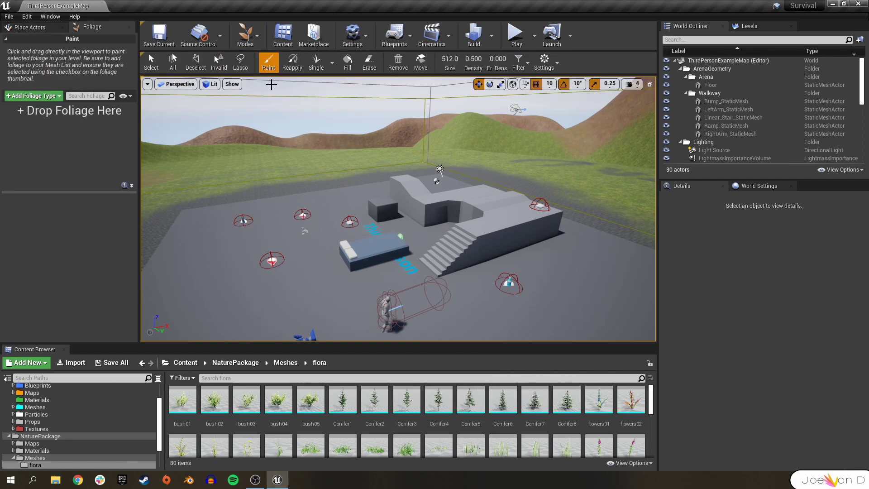
click(254, 35)
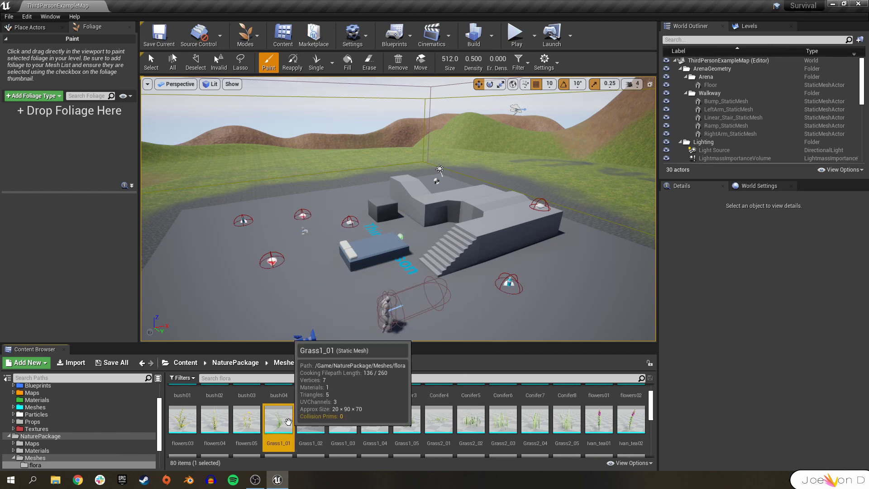
ctrl+click(471, 419)
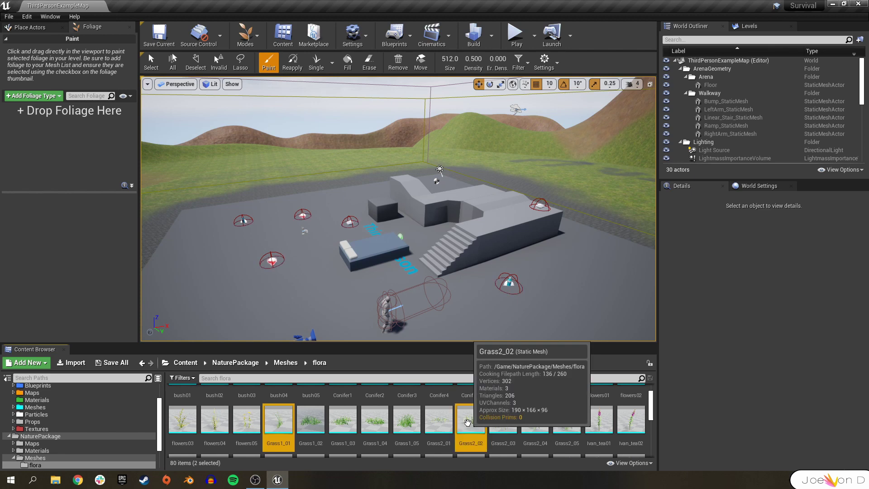
ctrl+click(599, 419)
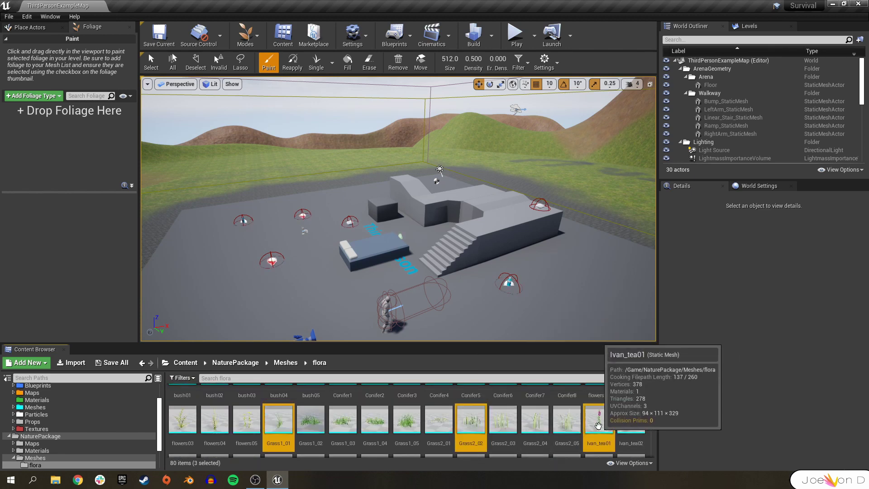
scroll(541, 417, down, 2)
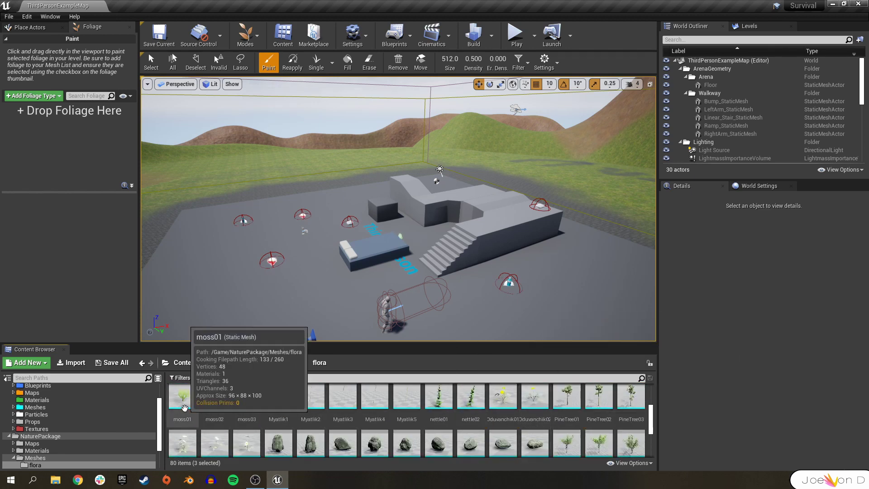
ctrl+click(182, 397)
scroll(215, 409, up, 1)
ctrl+click(215, 422)
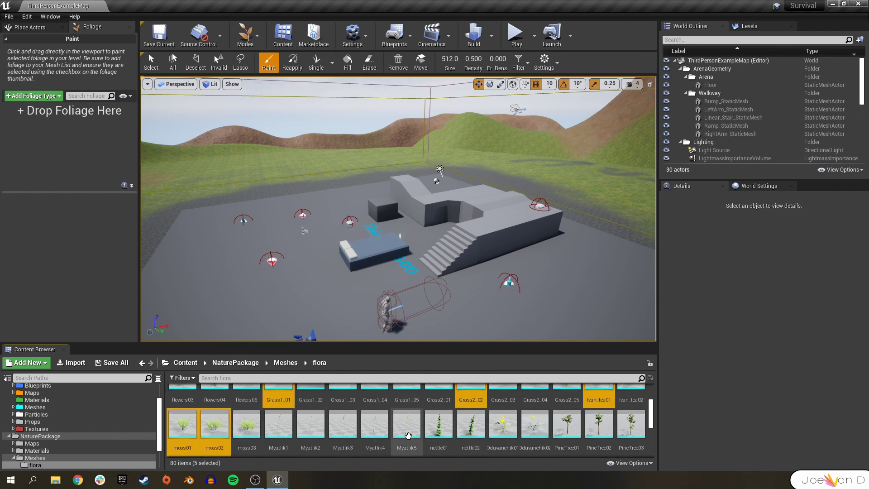
ctrl+click(278, 423)
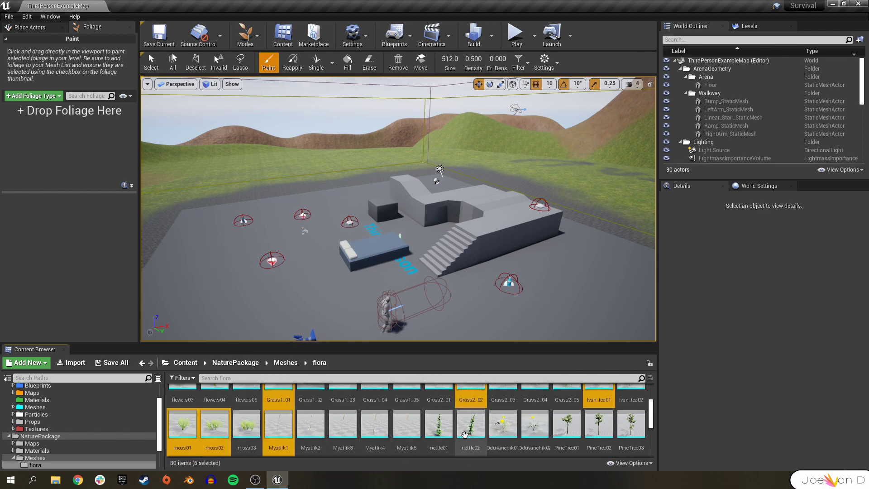
ctrl+click(452, 428)
ctrl+click(503, 423)
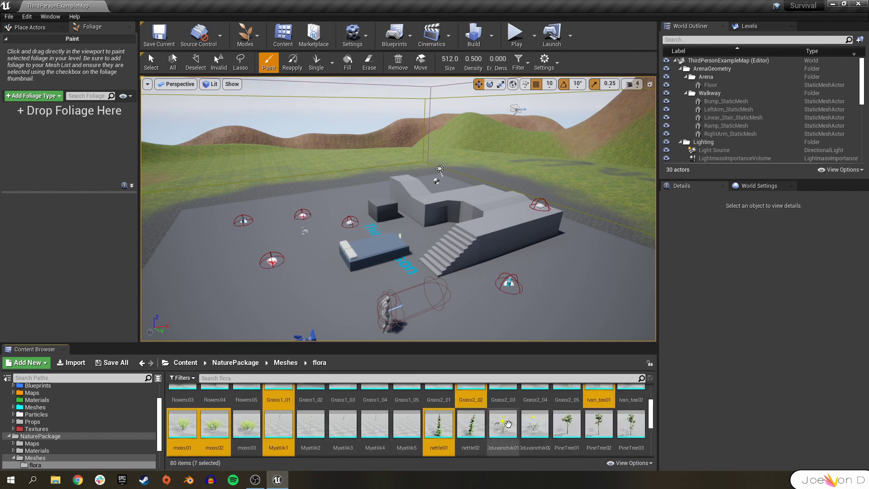
Add Tree01, Tree01_2, Tree06, Tree05_2, bush02, Conifer1 and Conifer2, then drop all in as foliage types.
scroll(612, 428, down, 1)
ctrl+click(567, 429)
ctrl+click(607, 429)
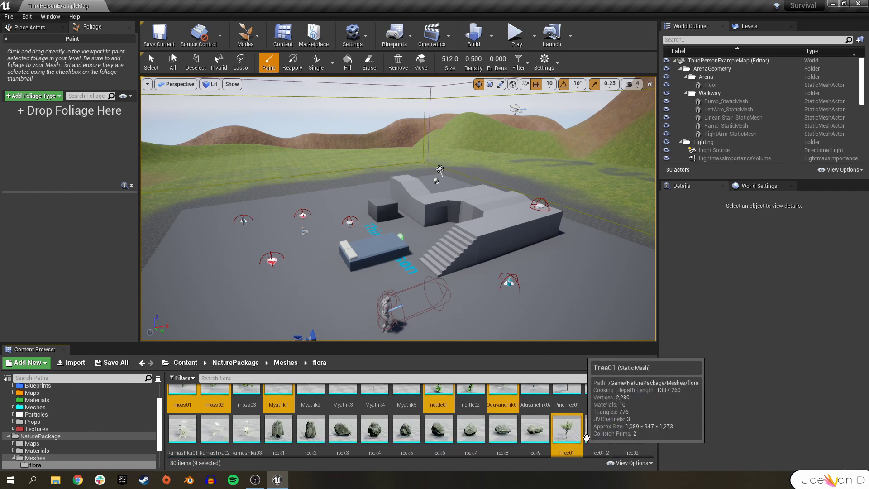
scroll(608, 429, down, 2)
ctrl+click(407, 407)
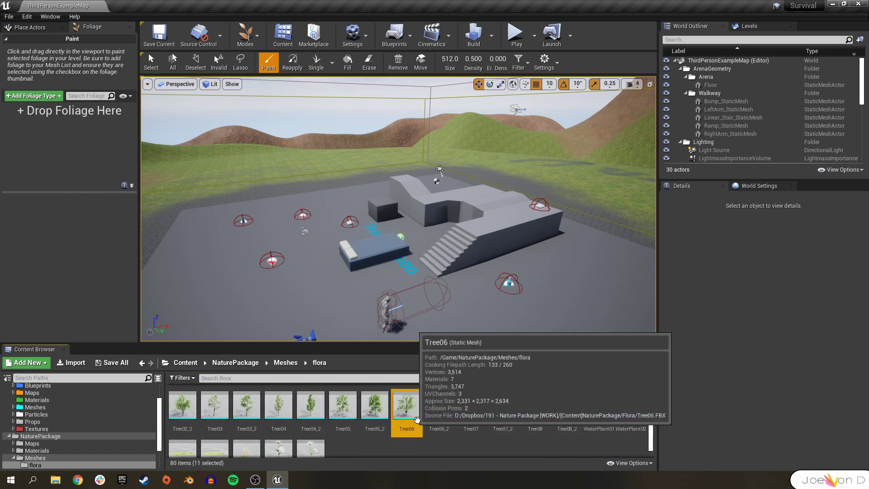
ctrl+click(370, 409)
scroll(281, 391, up, 4)
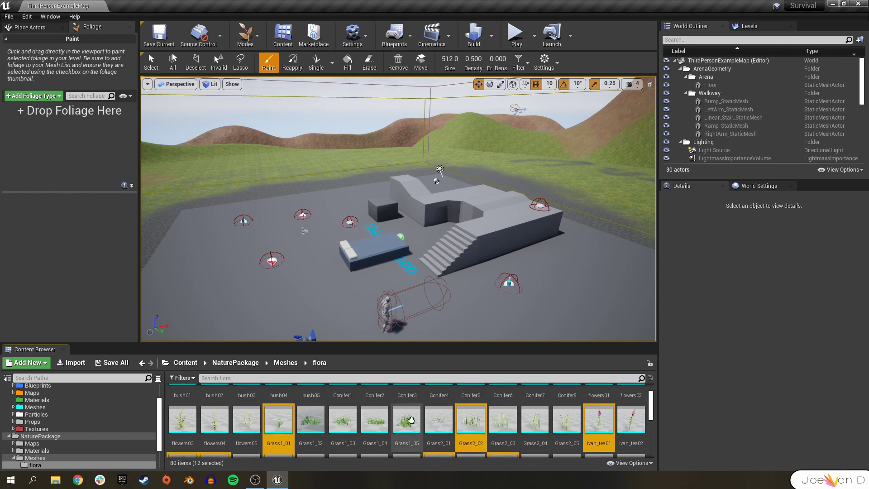
scroll(282, 390, up, 1)
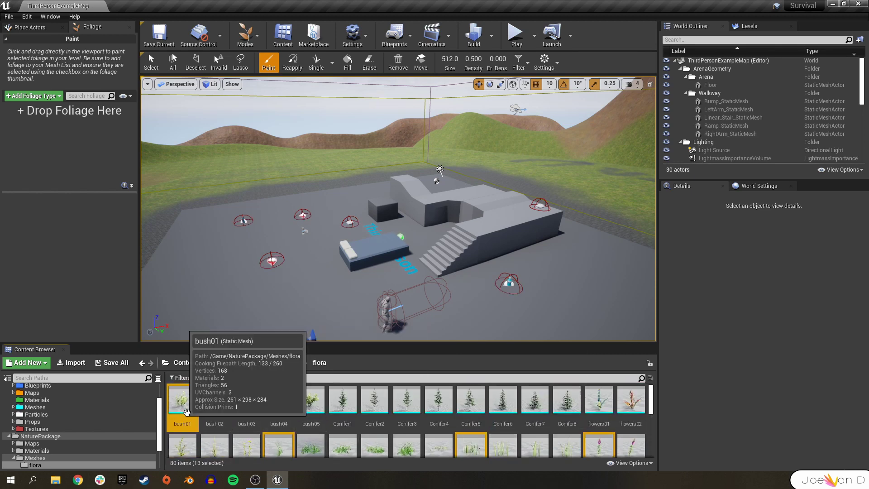
ctrl+click(215, 401)
ctrl+click(342, 400)
ctrl+click(364, 403)
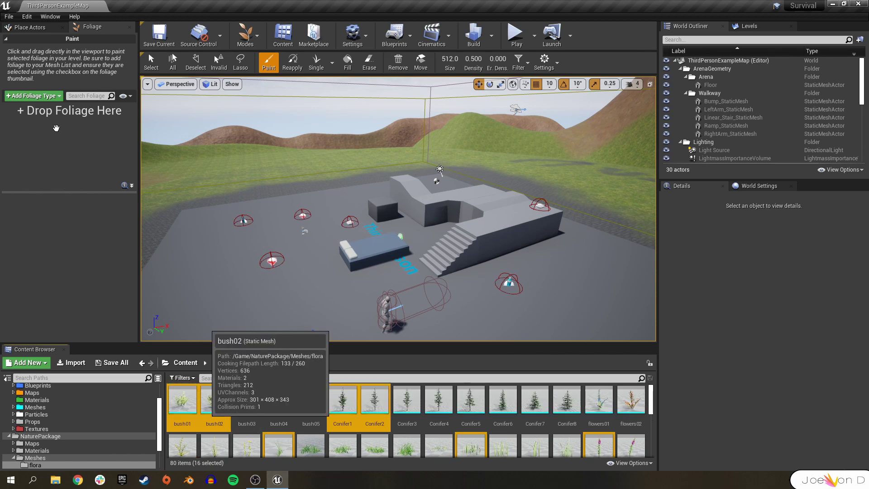
drag(56, 128, 78, 145)
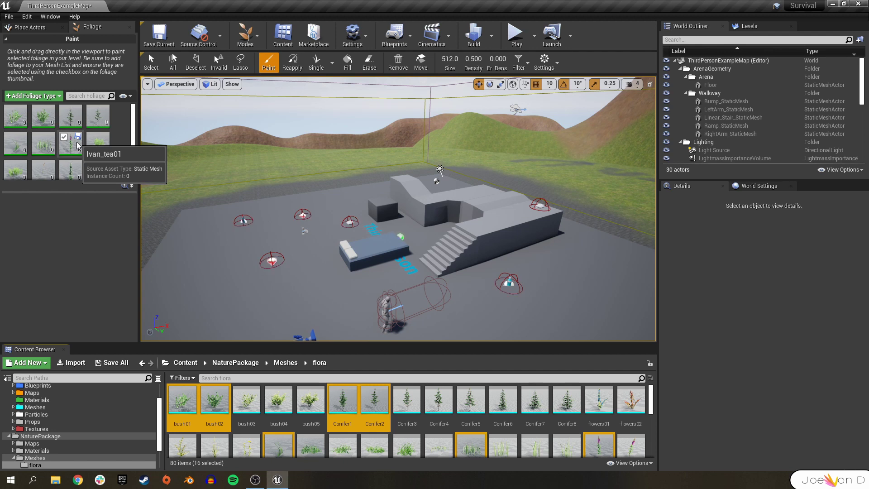
Uncheck bush01 in the foliage palette so it is not painted.
scroll(56, 132, down, 1)
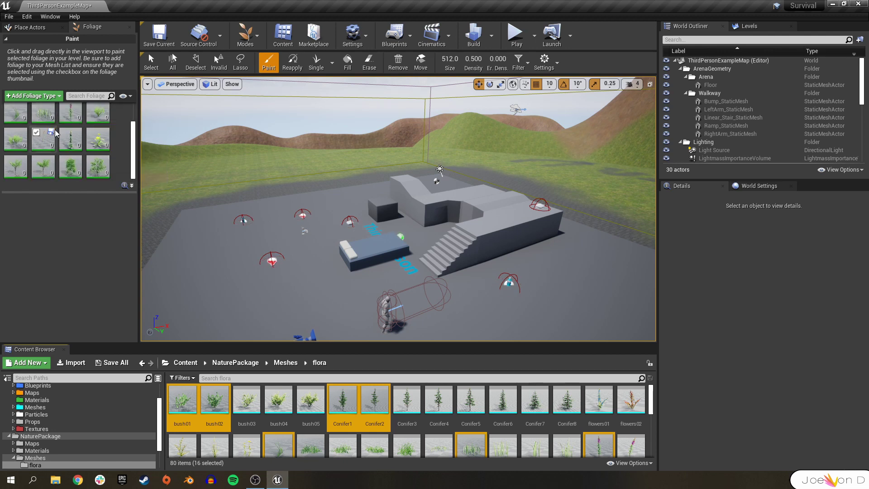
scroll(55, 154, up, 2)
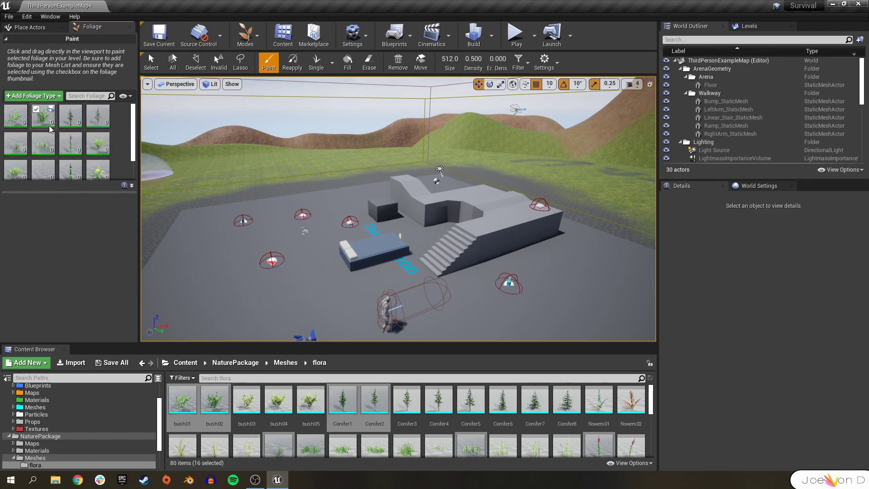
click(9, 109)
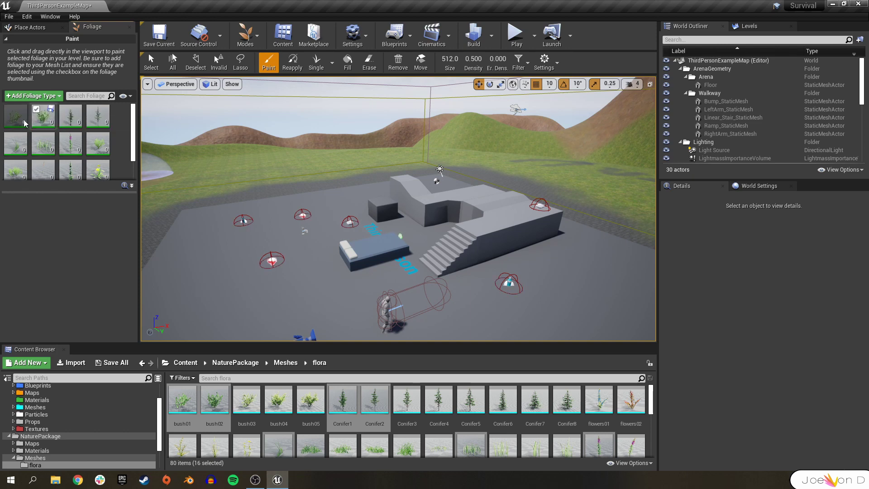
Paint a clump of trees on the landscape, then erase them with the Erase tool.
click(262, 201)
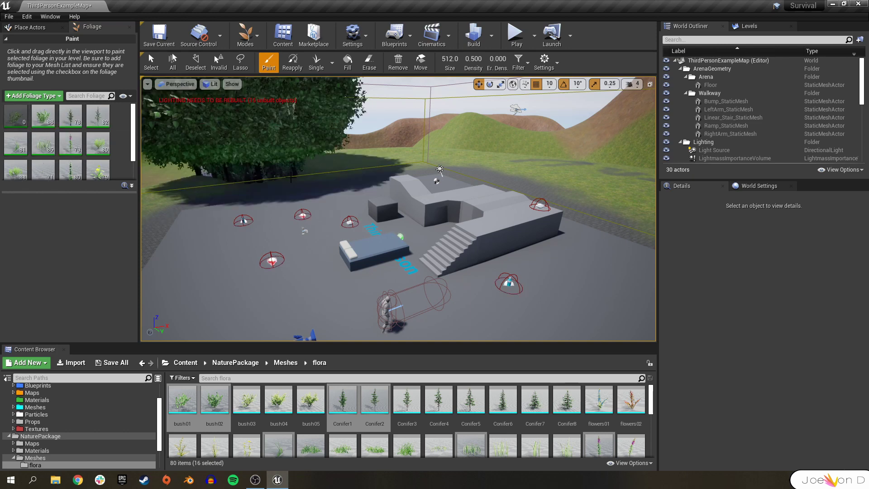
click(370, 63)
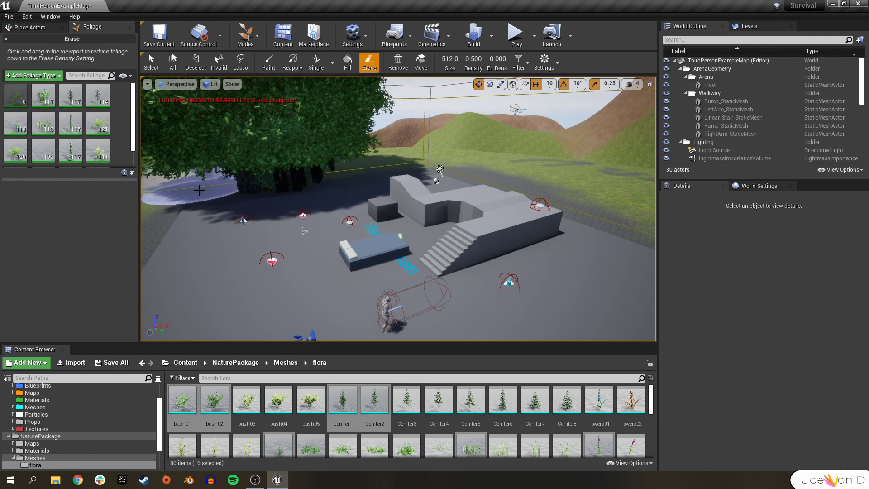
mouse_move(316, 179)
mouse_down()
mouse_move(175, 176)
mouse_move(361, 166)
mouse_move(262, 164)
mouse_up()
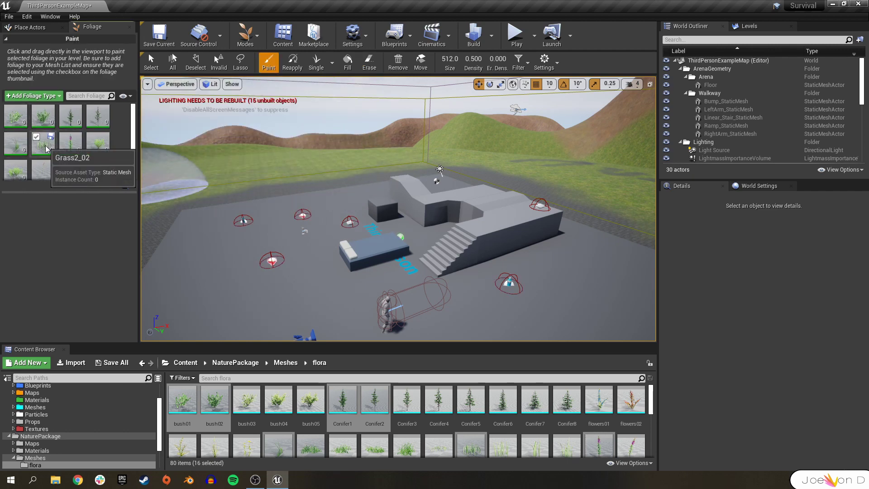
Select bush01, then select all sixteen foliage types in the palette with Ctrl+A.
click(11, 121)
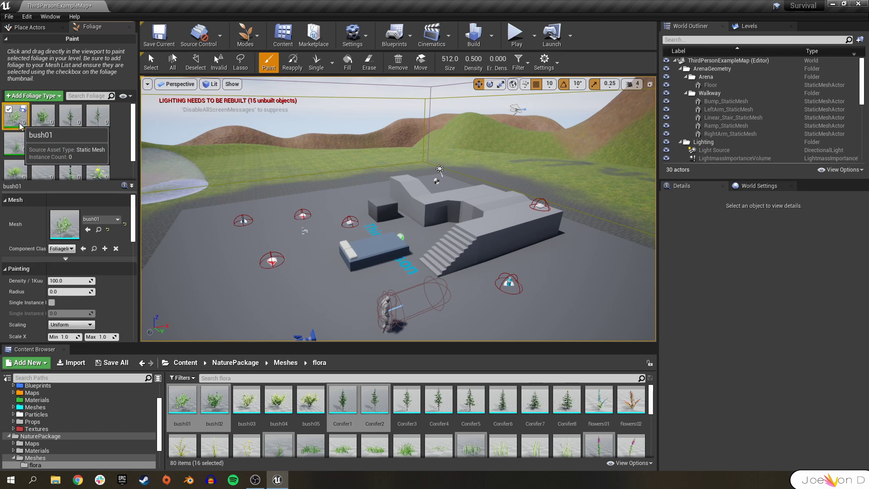
scroll(90, 149, down, 2)
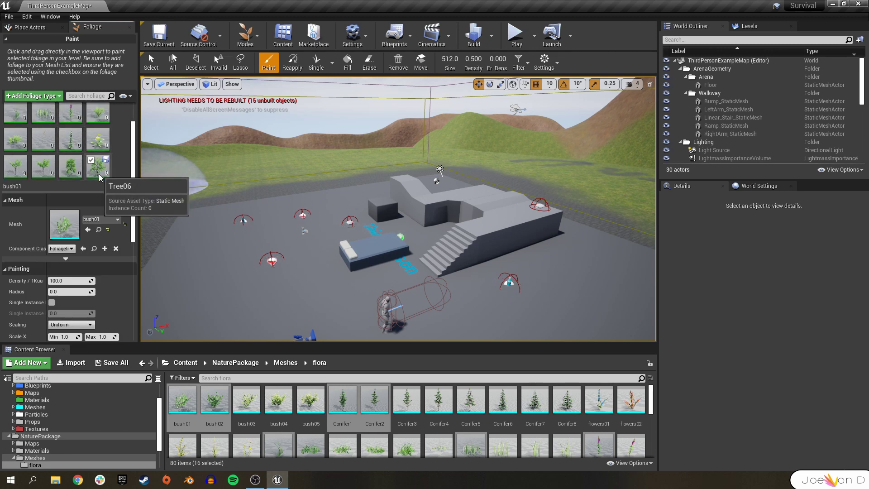
key(ctrl+a)
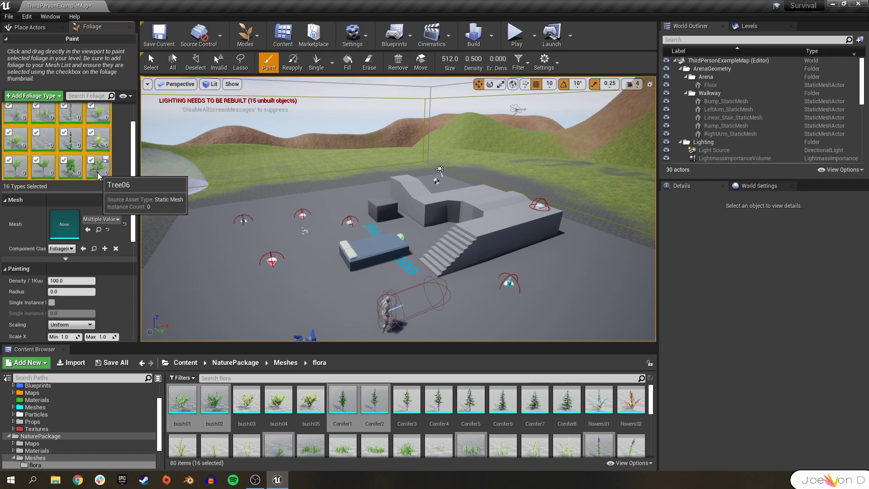
scroll(39, 123, up, 2)
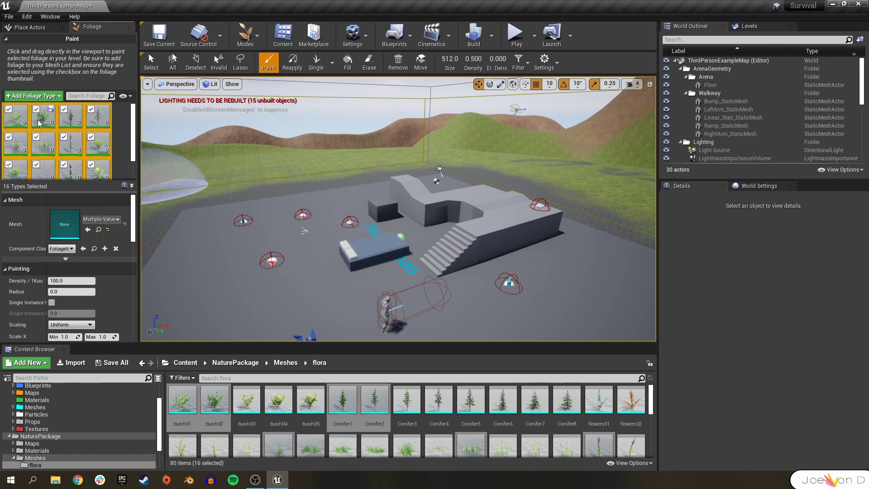
Deactivate all foliage types and activate only Grass1_01.
click(9, 110)
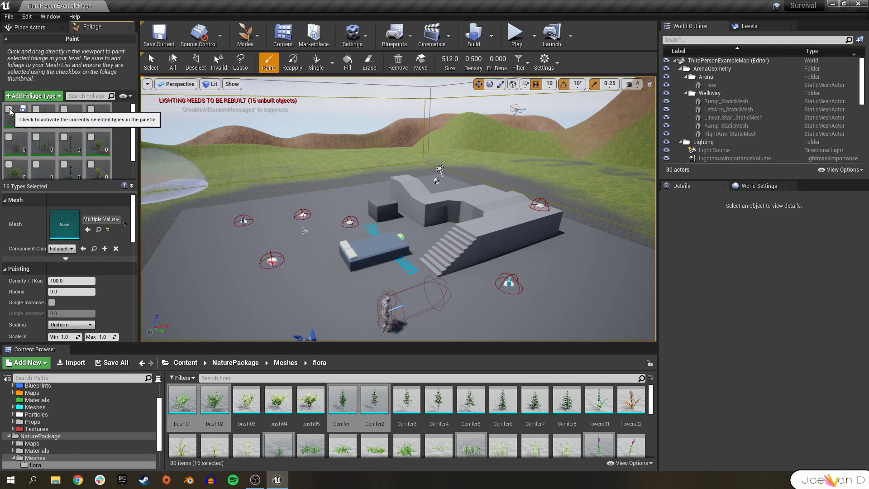
click(121, 147)
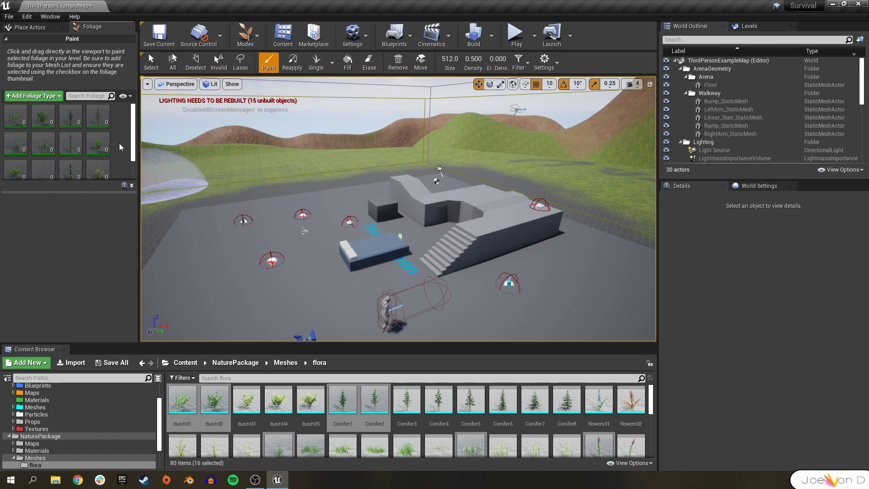
click(10, 139)
Fly the camera over the grassy ground and reduce the brush size to 167.2.
key(w)
mouse_move(275, 182)
right_down()
mouse_move(317, 190)
mouse_move(277, 181)
right_up()
key(s)
mouse_move(430, 184)
right_down()
mouse_move(416, 174)
mouse_move(332, 194)
right_up()
key(w)
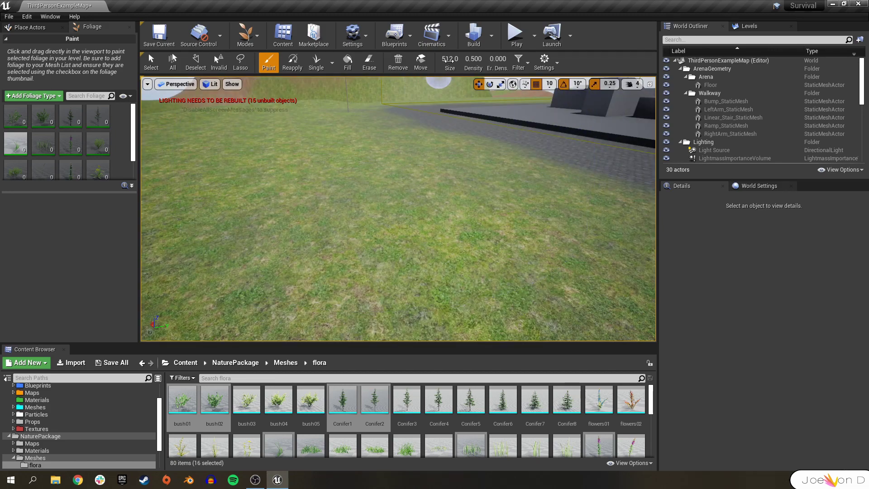
click(448, 60)
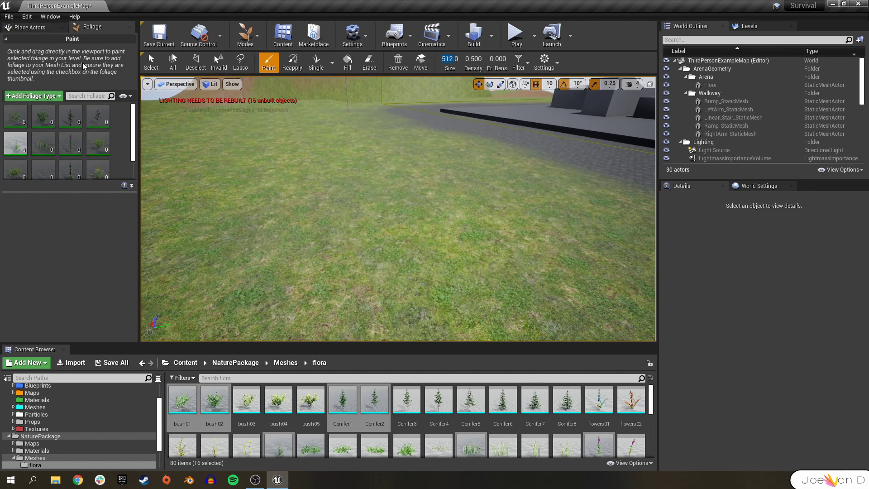
drag(449, 60, 450, 59)
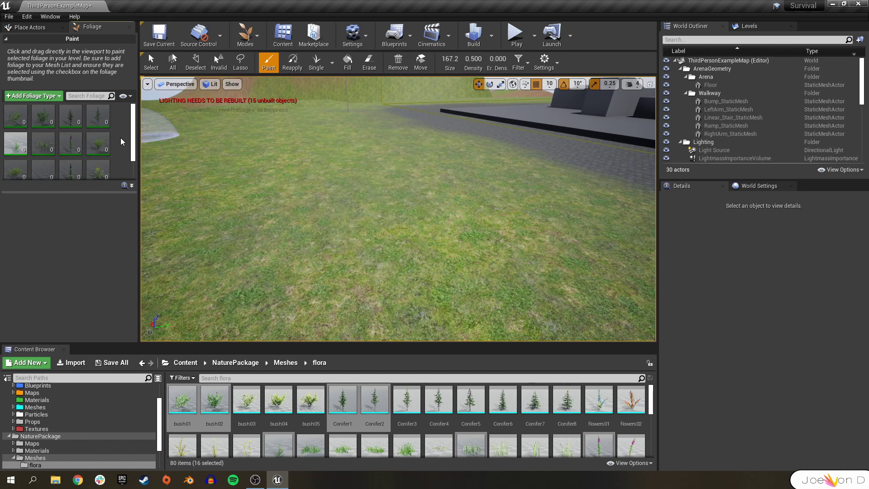
click(16, 153)
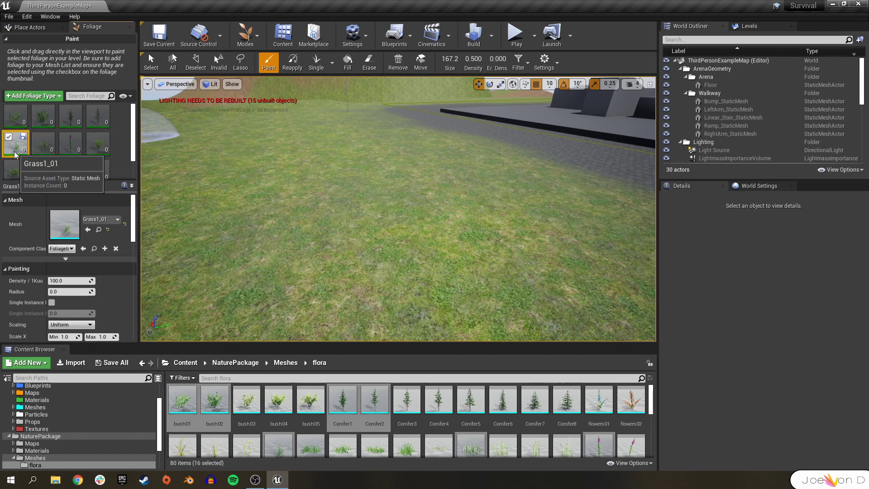
Paint test patches of Grass1_01 with painting density 100 and brush density raised to 1.0.
scroll(77, 254, down, 3)
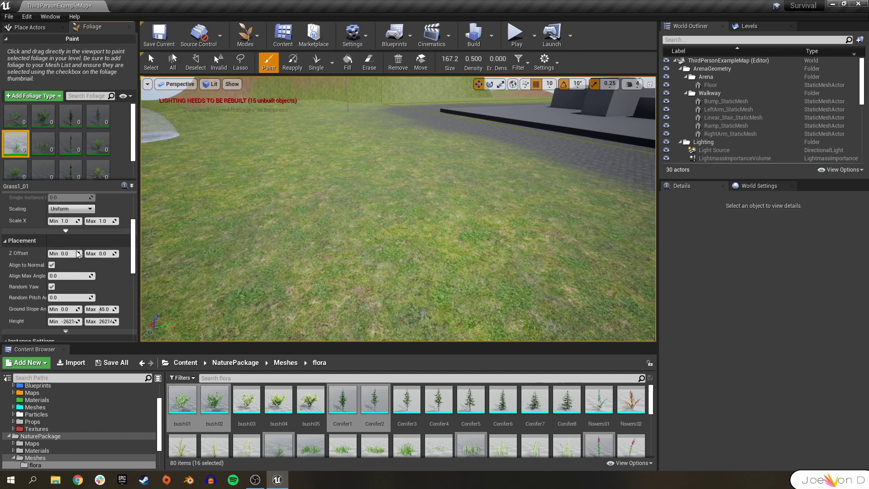
scroll(78, 254, down, 2)
scroll(90, 271, up, 6)
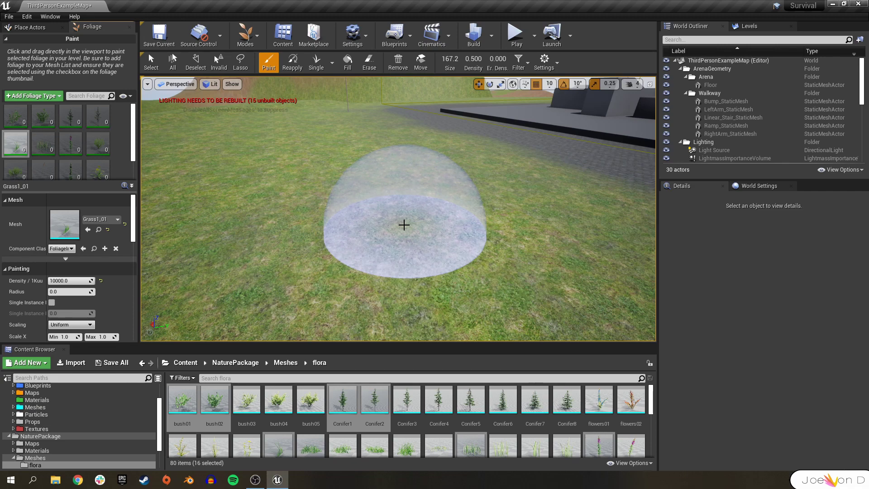
mouse_move(404, 225)
mouse_down()
mouse_move(363, 257)
mouse_move(440, 232)
mouse_move(375, 153)
mouse_up()
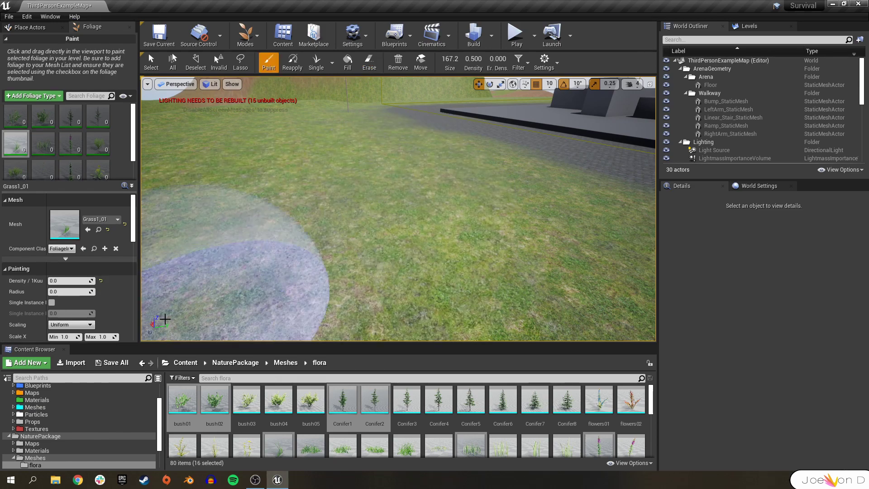
click(101, 281)
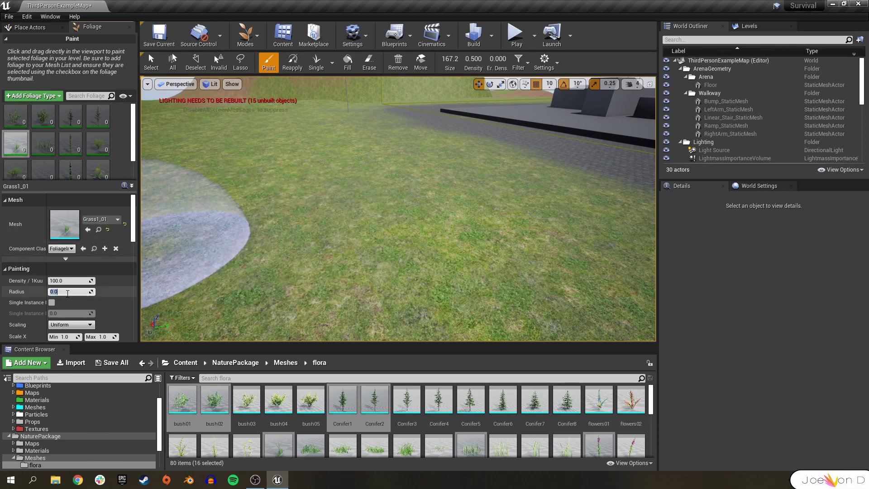
mouse_move(400, 189)
mouse_down()
mouse_move(316, 164)
mouse_move(270, 205)
mouse_move(204, 228)
mouse_move(518, 284)
mouse_move(448, 163)
mouse_move(347, 153)
mouse_move(341, 179)
mouse_move(421, 217)
mouse_move(480, 194)
mouse_move(240, 176)
mouse_move(335, 281)
mouse_move(417, 174)
mouse_move(366, 166)
mouse_move(294, 186)
mouse_up()
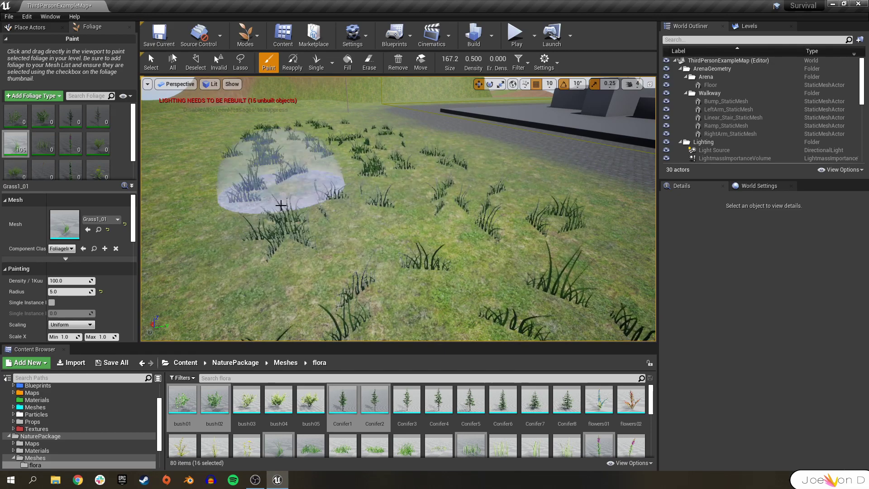
drag(473, 60, 512, 59)
mouse_move(471, 212)
mouse_down()
mouse_move(362, 221)
mouse_move(269, 206)
mouse_move(369, 156)
mouse_move(253, 294)
mouse_move(504, 226)
mouse_move(272, 179)
mouse_move(520, 164)
mouse_up()
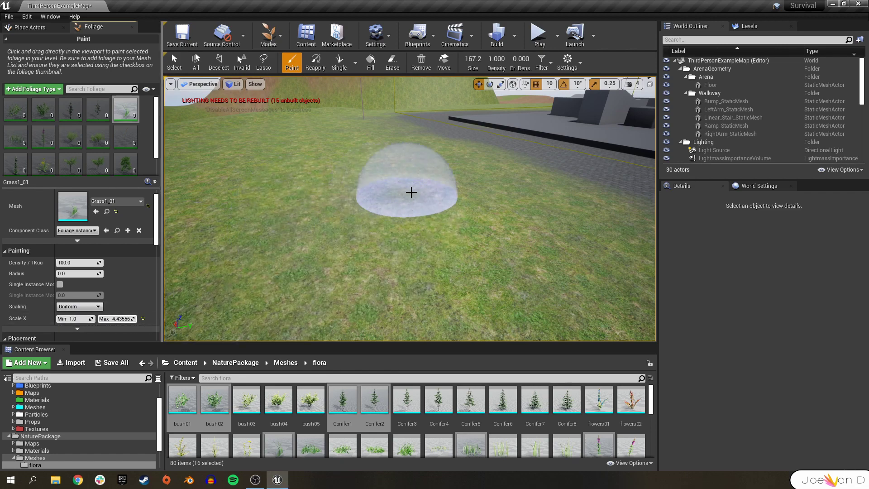
Fill the ground with grass, trying Free scaling before switching back to Uniform.
mouse_move(438, 180)
mouse_down()
mouse_move(394, 260)
mouse_move(360, 238)
mouse_up()
key(s)
mouse_move(361, 238)
right_down()
mouse_move(371, 253)
mouse_move(407, 253)
mouse_move(396, 265)
right_up()
scroll(351, 256, up, 8)
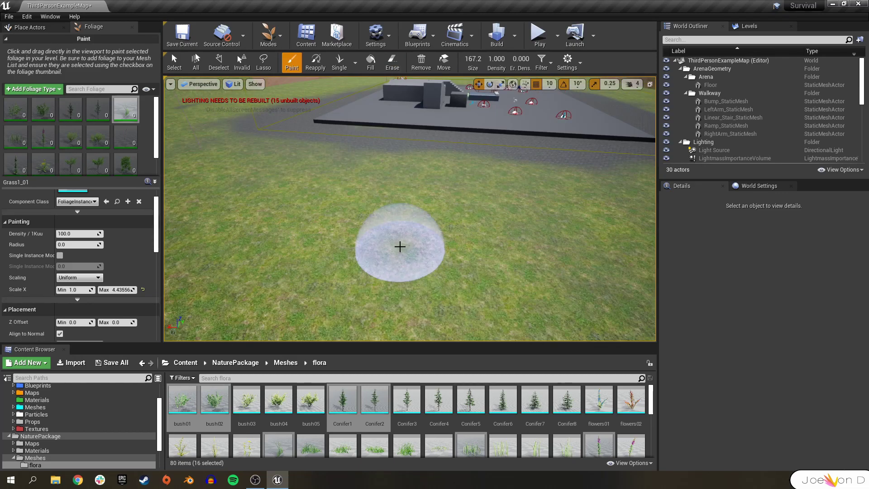
click(80, 277)
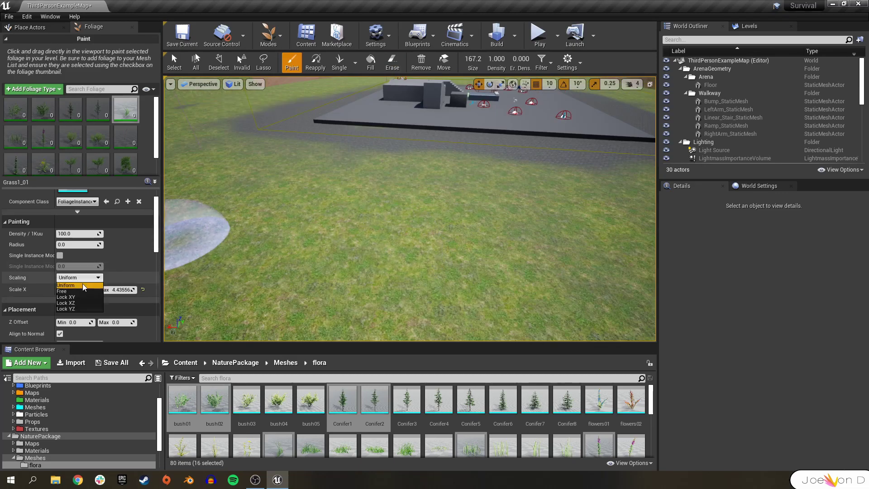
click(73, 292)
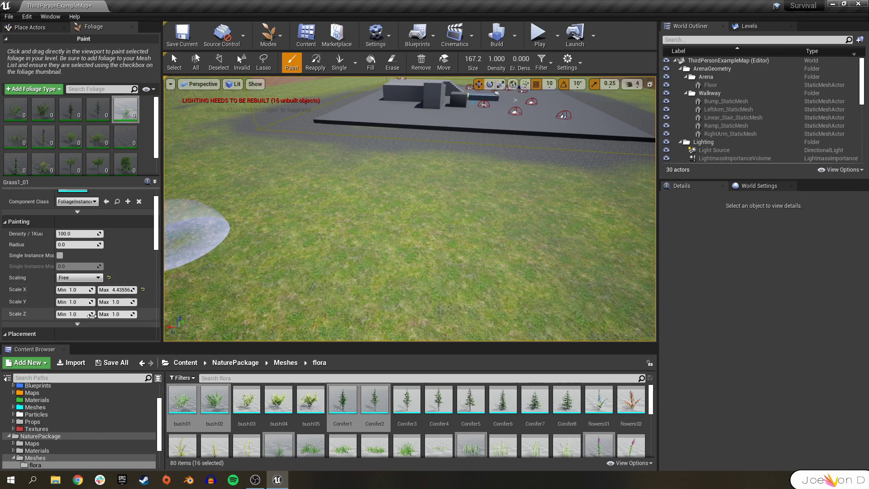
click(77, 278)
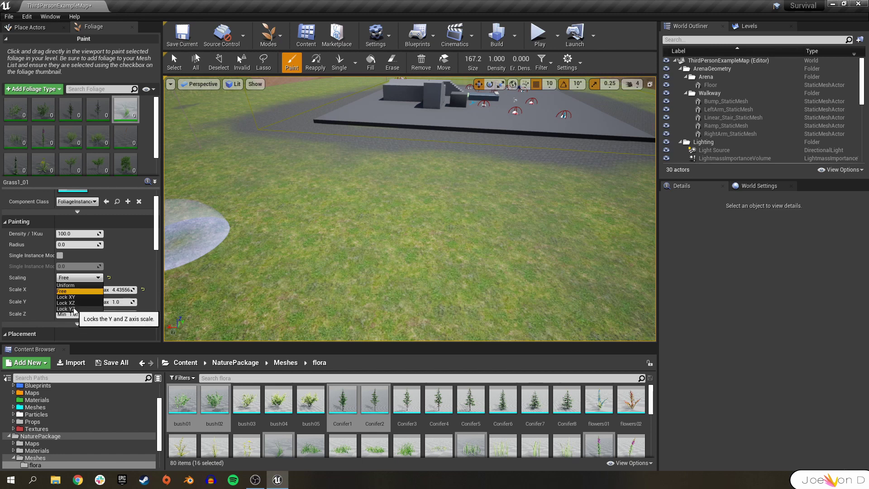
click(66, 285)
scroll(82, 239, down, 2)
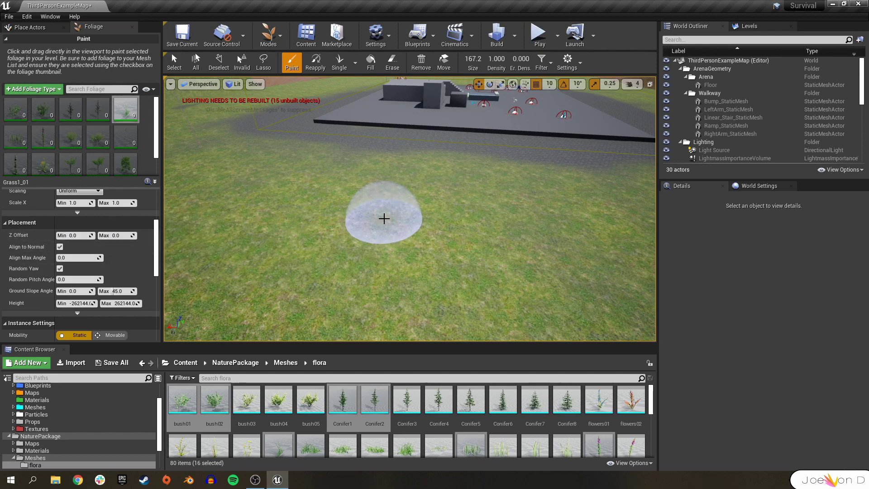
Paint small grass patches on the hillside and view them from an elevated angle.
drag(384, 218, 417, 204)
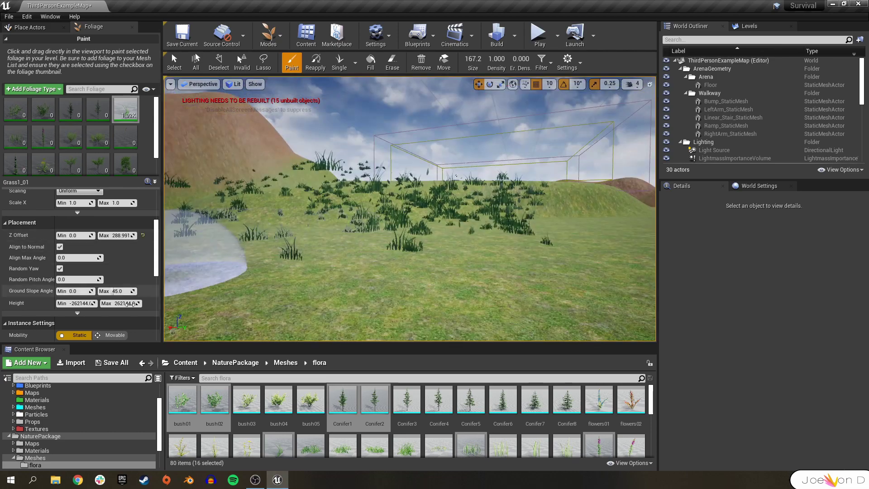
drag(415, 272, 475, 249)
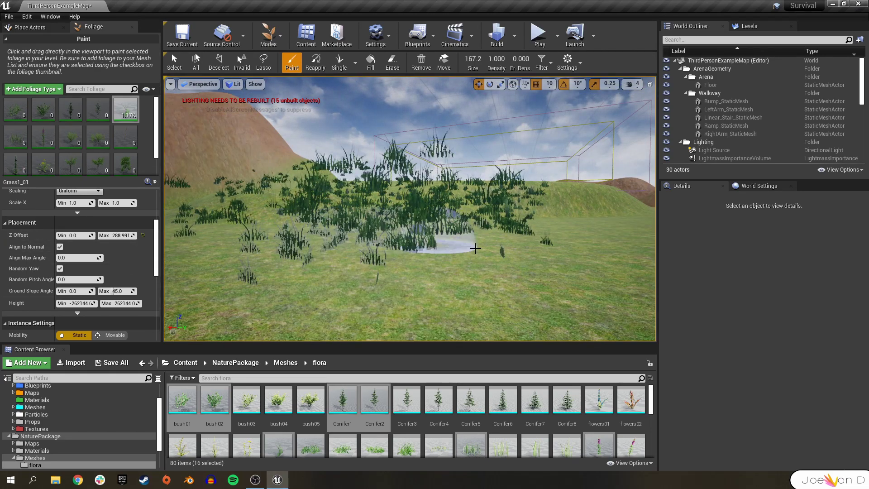
mouse_move(429, 241)
right_down()
mouse_move(461, 242)
mouse_move(489, 281)
mouse_move(511, 263)
right_up()
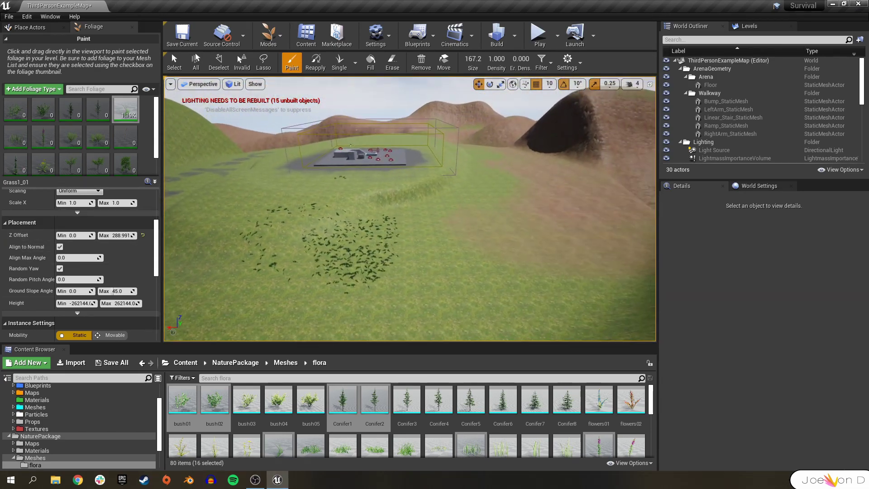
right_drag(435, 256, 418, 260)
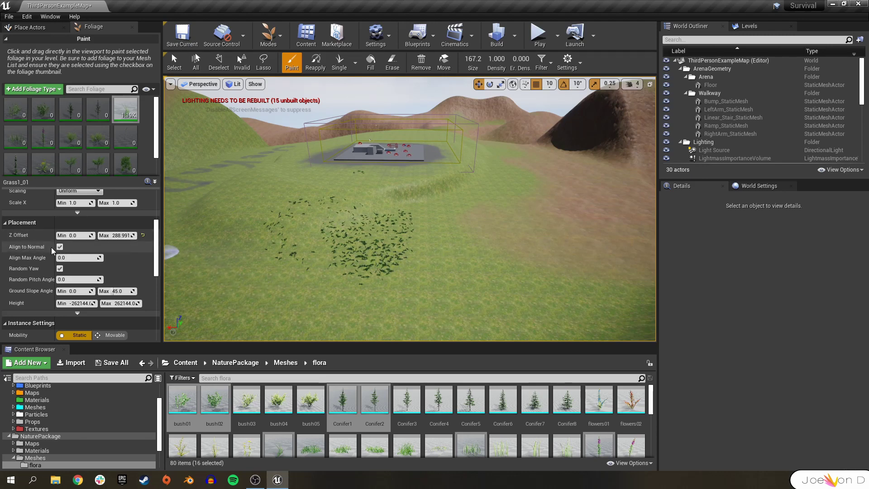
key(shift)
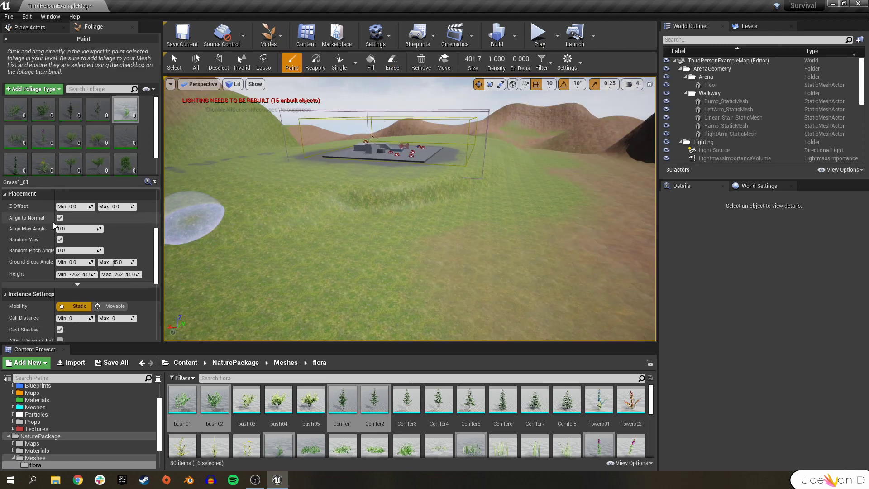
Paint grass onto the ground near the platform and across the hillside slope.
key(w)
mouse_move(424, 255)
right_down()
mouse_move(407, 254)
mouse_move(480, 249)
mouse_move(471, 245)
right_up()
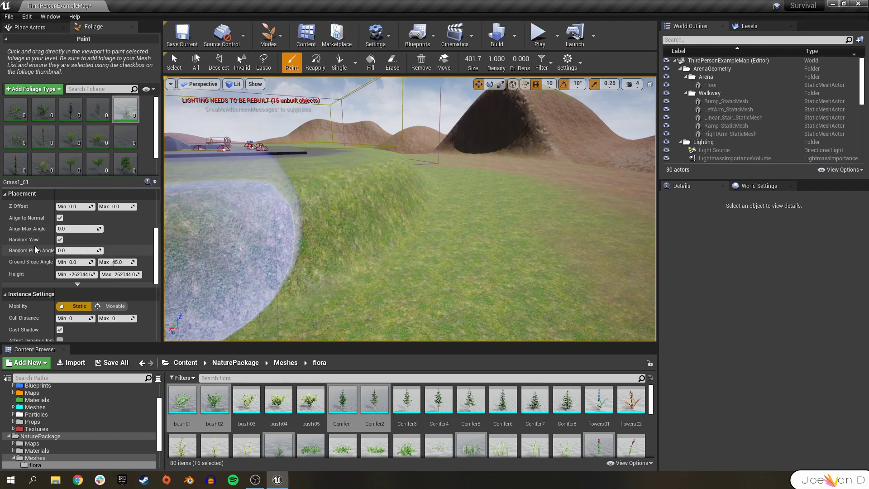
click(500, 270)
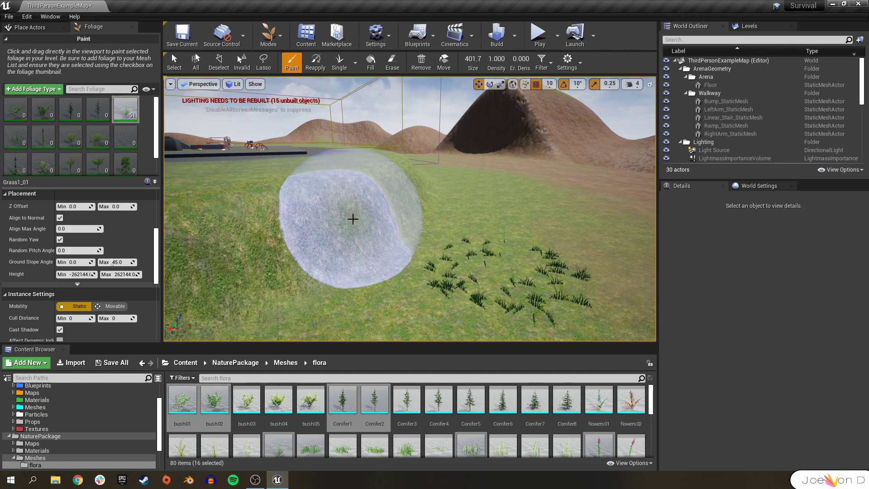
mouse_move(409, 220)
right_down()
mouse_move(435, 220)
mouse_move(329, 216)
right_up()
mouse_move(329, 215)
mouse_down()
mouse_move(390, 186)
mouse_move(367, 208)
mouse_move(381, 220)
mouse_up()
key(w)
mouse_move(394, 227)
right_down()
mouse_move(406, 204)
mouse_move(426, 206)
right_up()
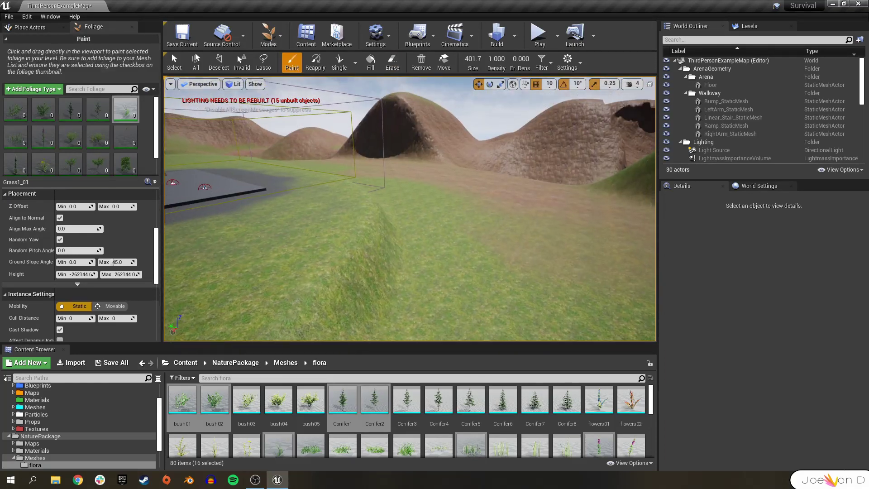
right_drag(407, 208, 414, 208)
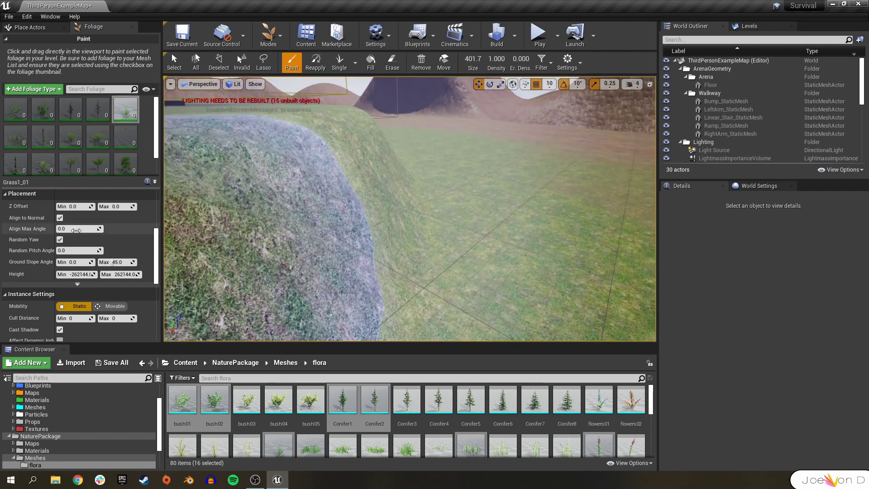
Turn off Align to Normal, paint upright grass across the slope, then re-enable it.
click(60, 217)
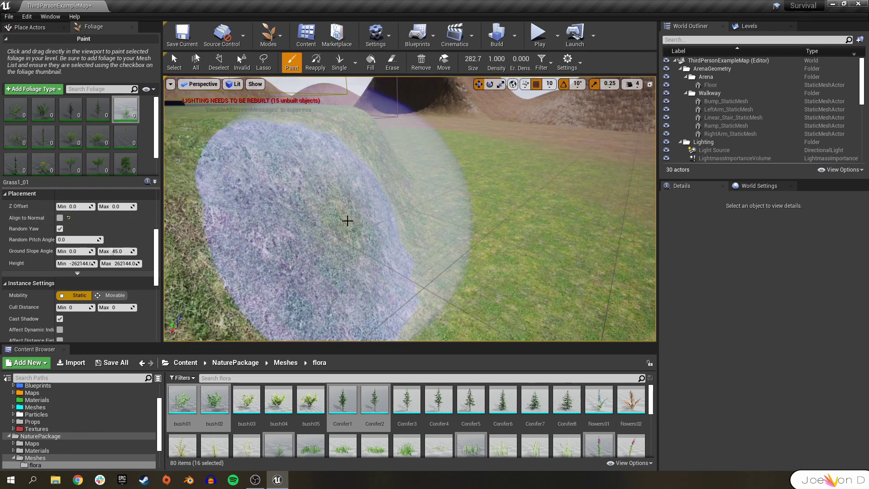
mouse_move(346, 220)
mouse_down()
mouse_move(378, 181)
mouse_move(322, 240)
mouse_move(330, 263)
mouse_move(378, 189)
mouse_up()
mouse_move(379, 188)
right_down()
mouse_move(369, 145)
mouse_move(231, 161)
mouse_move(401, 187)
right_up()
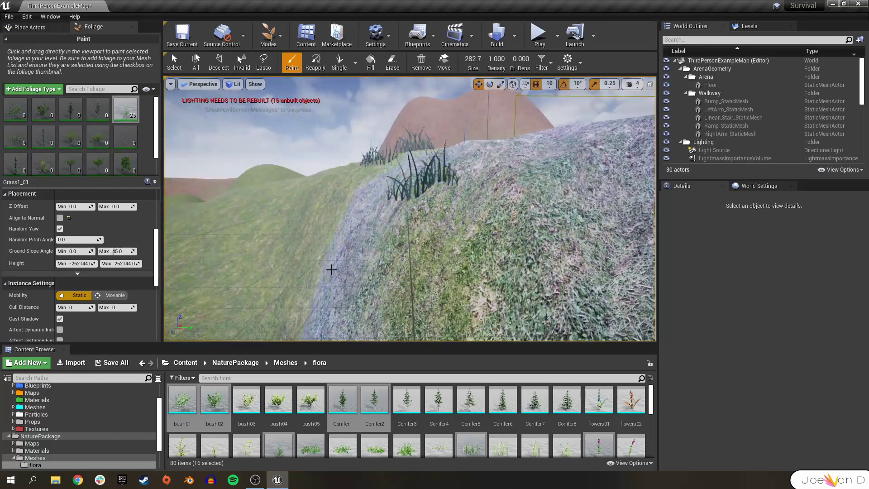
click(59, 218)
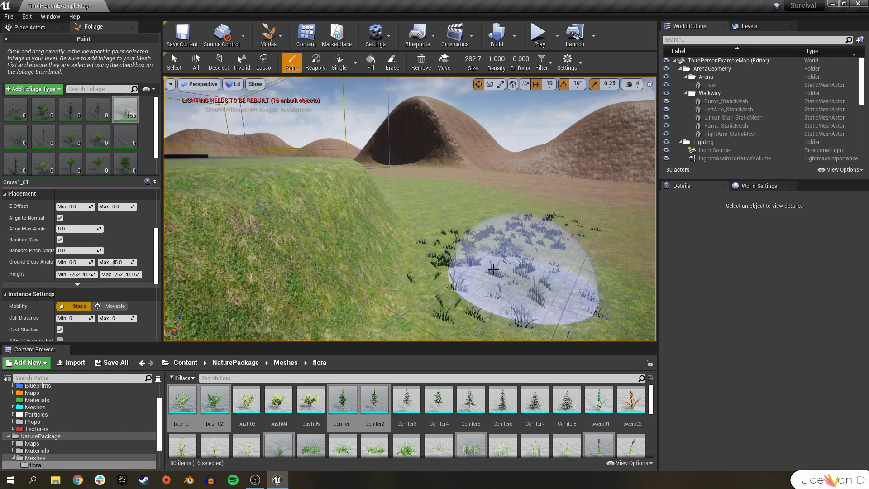
Turn off Random Yaw and paint a grass patch without random rotation.
key(w)
mouse_move(493, 269)
right_down()
mouse_move(520, 308)
mouse_move(512, 313)
right_up()
right_drag(498, 213, 276, 226)
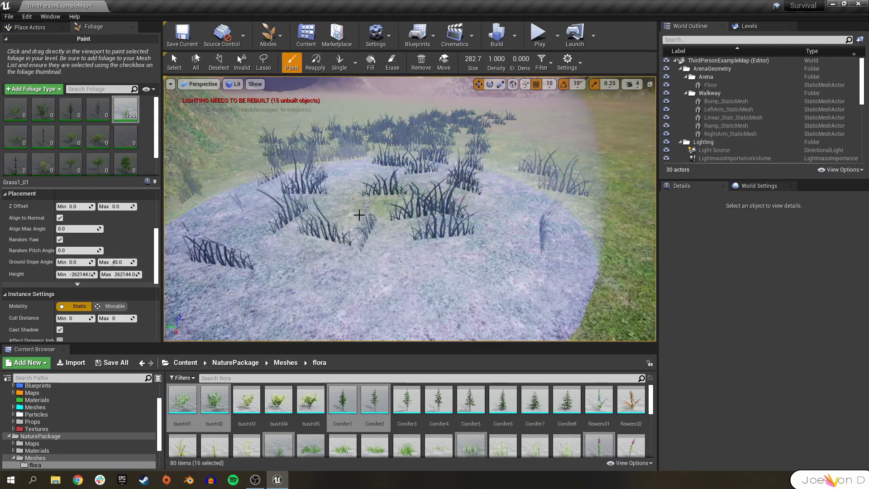
click(59, 239)
right_drag(281, 226, 385, 206)
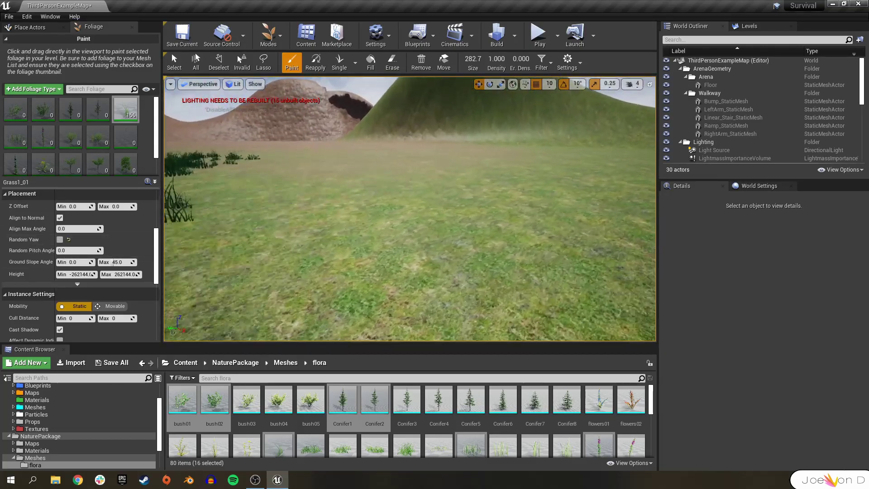
mouse_move(354, 149)
mouse_down()
mouse_move(374, 196)
mouse_move(363, 204)
mouse_move(336, 189)
mouse_up()
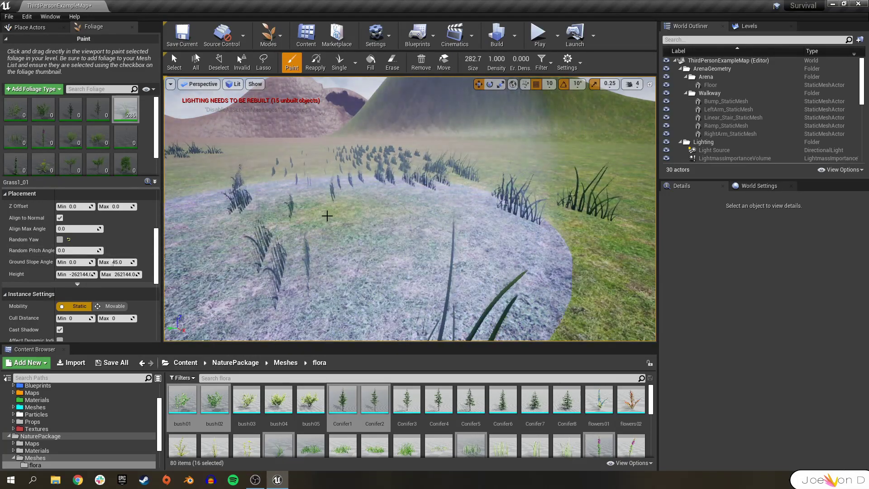
Erase the non-rotated grass patch under the brush.
key(s)
mouse_move(327, 216)
right_down()
mouse_move(322, 233)
mouse_move(335, 254)
right_up()
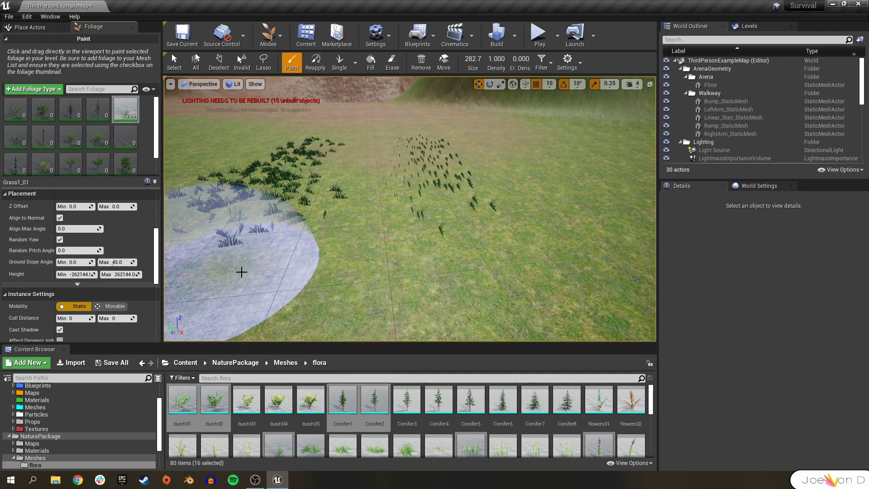
shift+drag(443, 254, 449, 254)
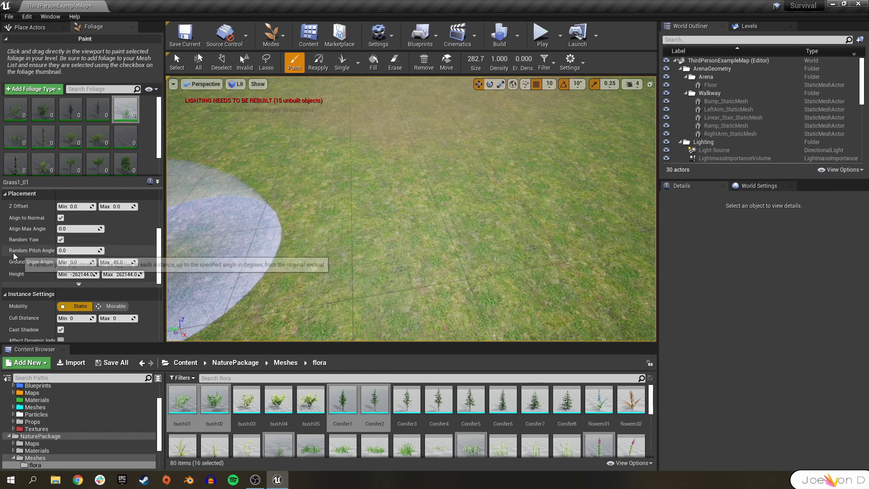
right_drag(324, 234, 324, 234)
key(w)
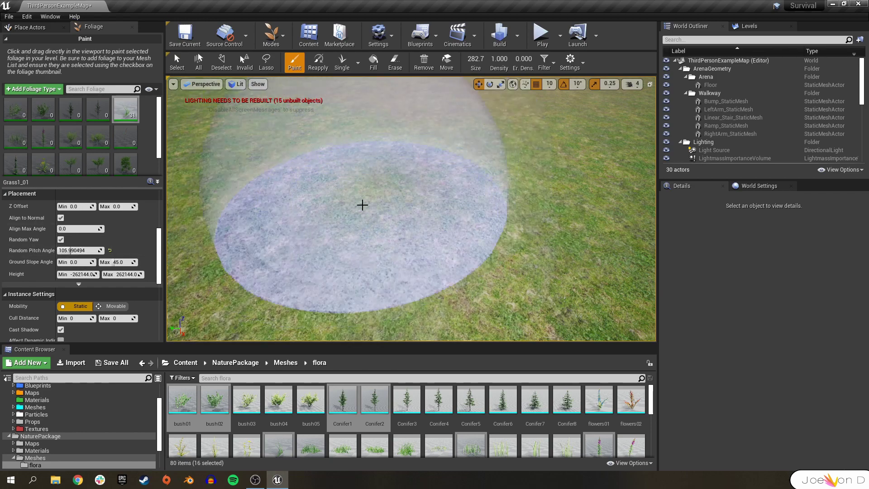
Paint grass with a Random Pitch Angle of 105.99 and inspect the tilted clumps.
mouse_move(363, 204)
mouse_down()
mouse_move(394, 162)
mouse_move(402, 223)
mouse_up()
key(w)
mouse_move(402, 223)
right_down()
mouse_move(419, 210)
mouse_move(448, 222)
mouse_move(470, 209)
mouse_move(468, 218)
mouse_move(467, 206)
mouse_move(606, 210)
right_up()
right_drag(382, 174, 374, 195)
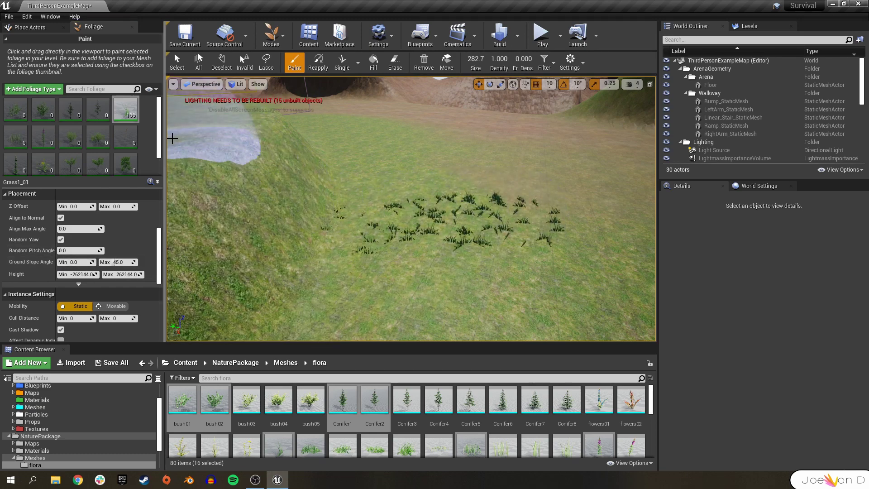
Paint grass across and up the slope with Ground Slope Angle Max at 123.98.
right_drag(367, 199, 376, 206)
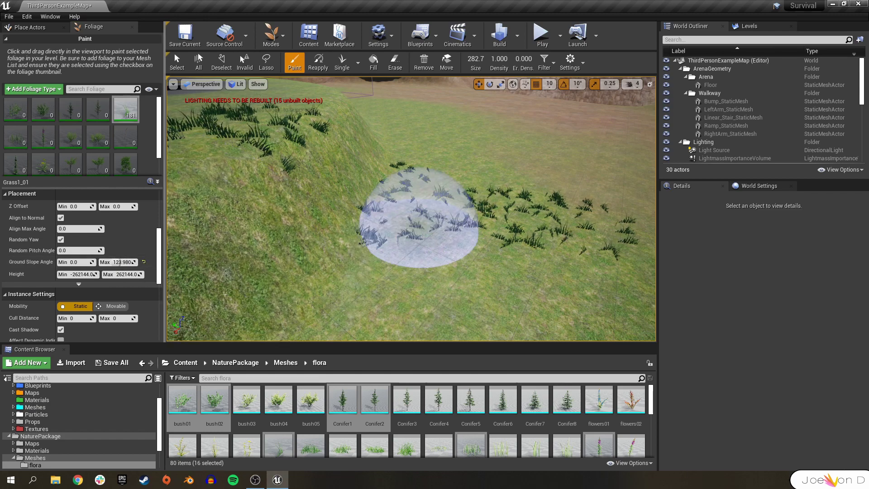
mouse_move(416, 228)
right_down()
mouse_move(426, 225)
mouse_move(413, 222)
right_up()
click(321, 188)
drag(322, 188, 378, 188)
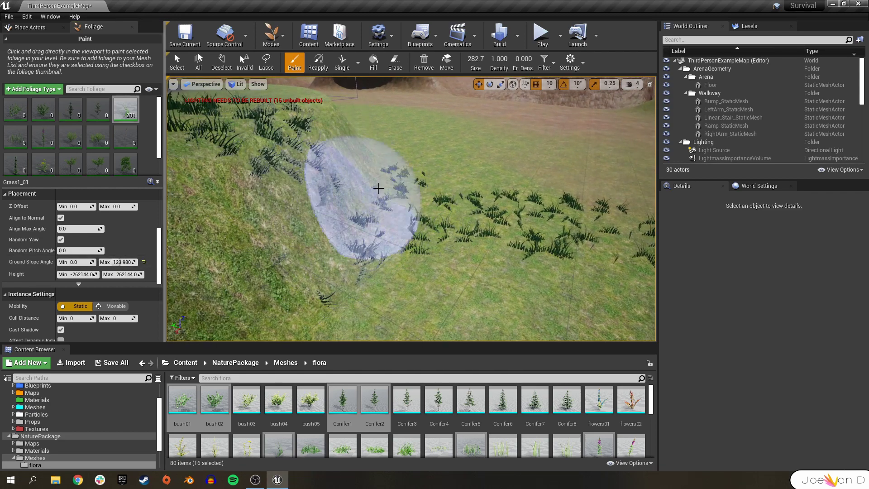
mouse_move(313, 214)
mouse_down()
mouse_move(277, 192)
mouse_move(320, 233)
mouse_up()
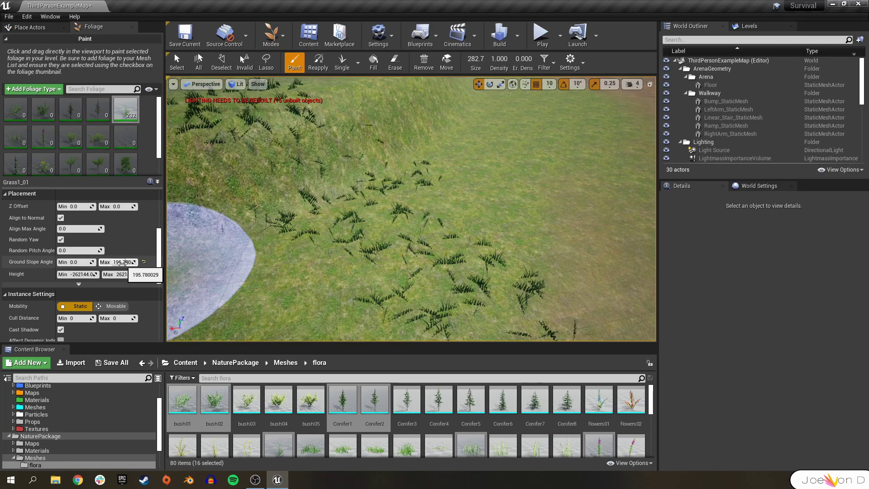
Lower Ground Slope Angle Max to 21.54 and paint from the slope bottom to the top.
drag(122, 262, 94, 262)
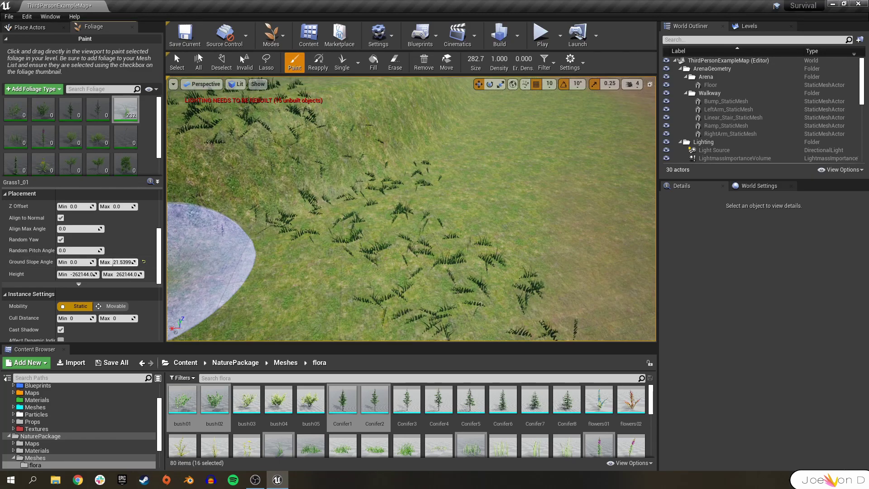
right_drag(289, 233, 292, 231)
drag(292, 231, 379, 194)
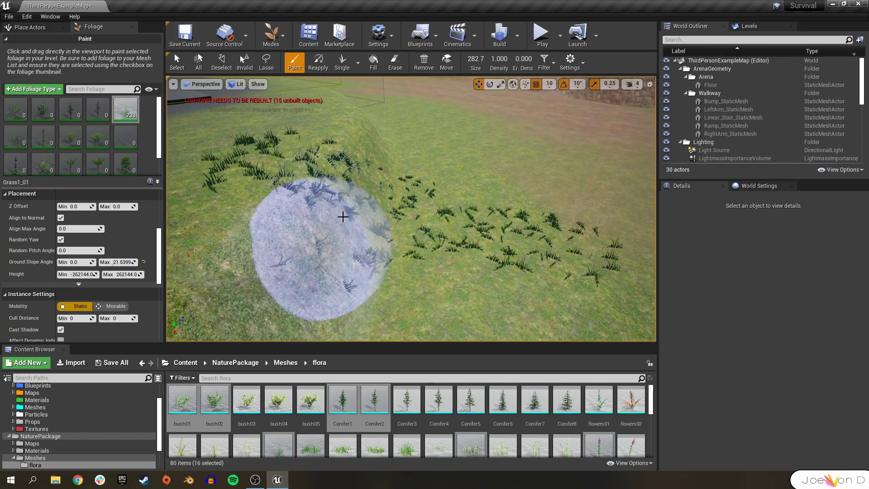
mouse_move(313, 248)
mouse_down()
mouse_move(345, 227)
mouse_move(369, 109)
mouse_up()
right_drag(437, 232, 456, 207)
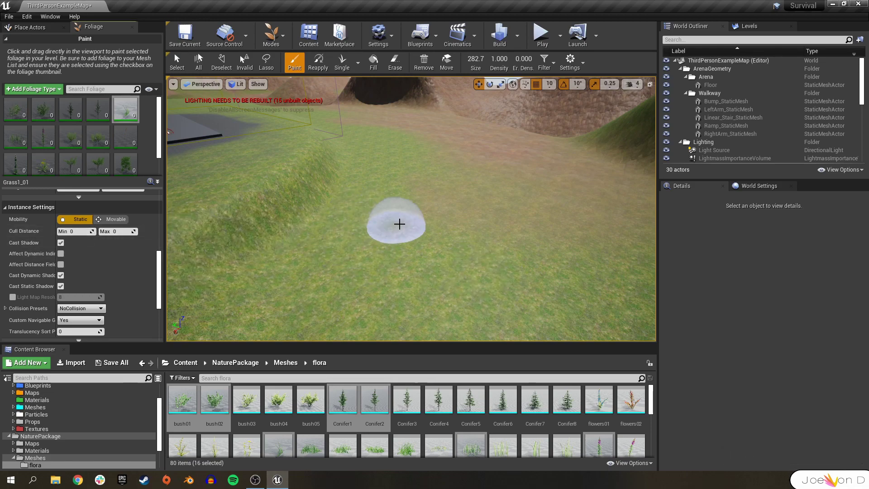
Set the grass Cull Distance Max to 2074 in Instance Settings.
key(w)
mouse_move(428, 225)
right_down()
mouse_move(428, 181)
mouse_move(426, 208)
right_up()
drag(119, 231, 158, 231)
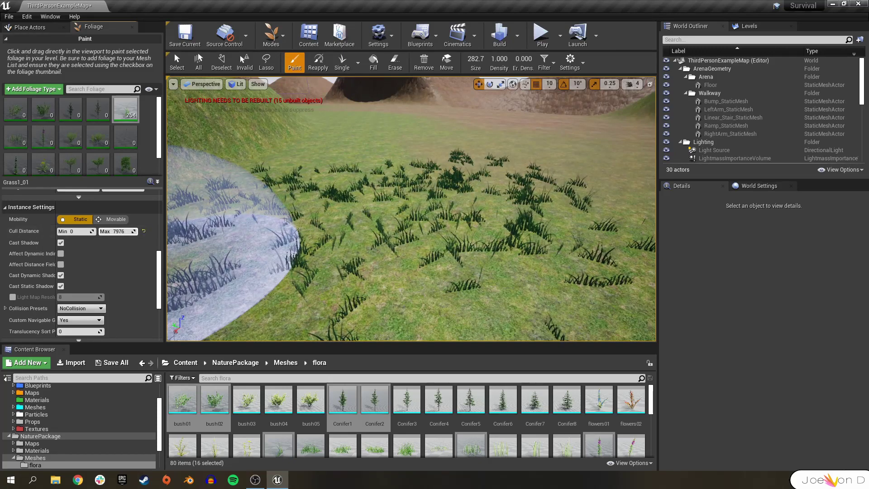
drag(118, 232, 114, 231)
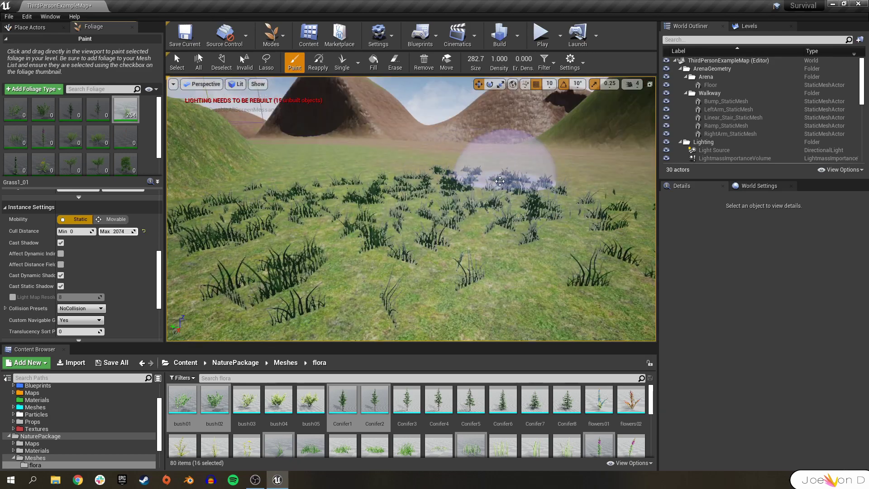
right_drag(385, 196, 386, 170)
Fly backward and forward to watch distant grass disappear and reappear.
key(s)
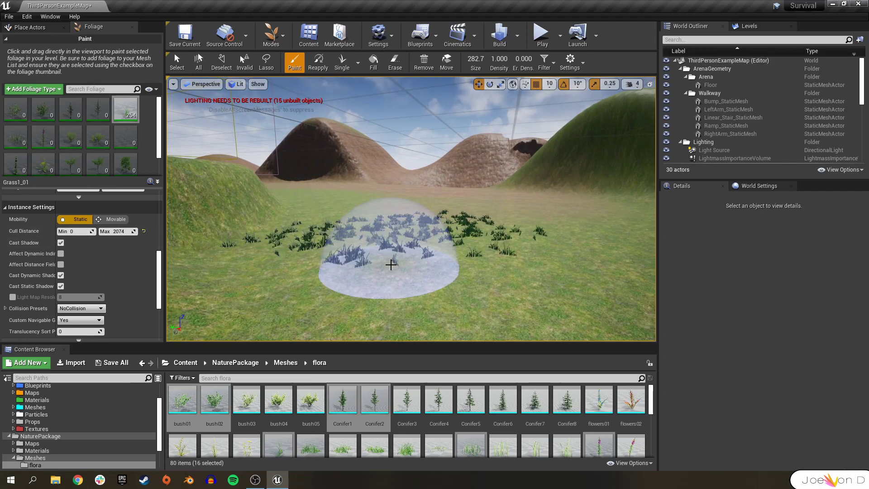
right_drag(388, 262, 385, 258)
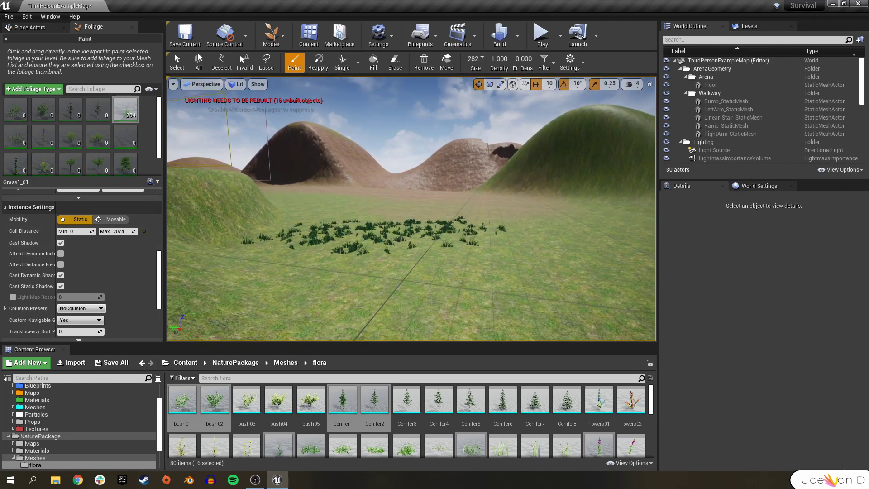
key(s)
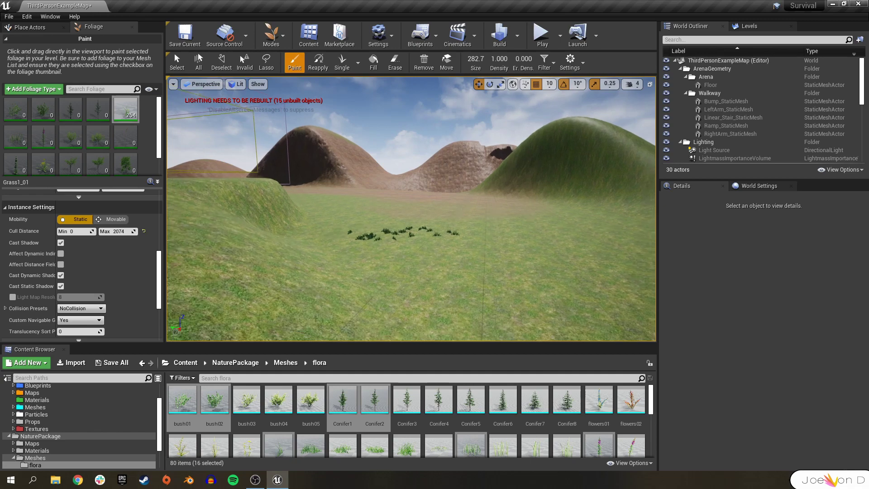
right_drag(385, 258, 384, 261)
key(w)
right_drag(349, 228, 349, 229)
key(w)
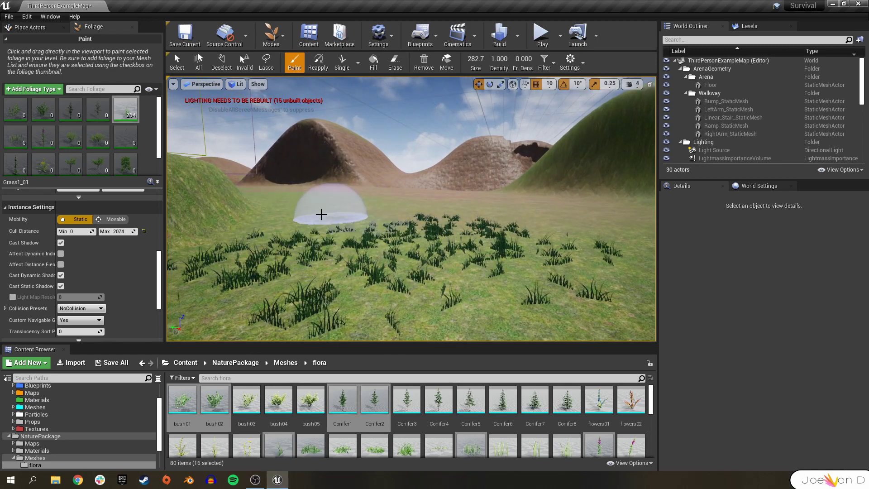
Scroll the flora folder to the Grass1 meshes and open Grass1_02 in the Static Mesh Editor.
scroll(42, 238, up, 3)
scroll(53, 282, down, 2)
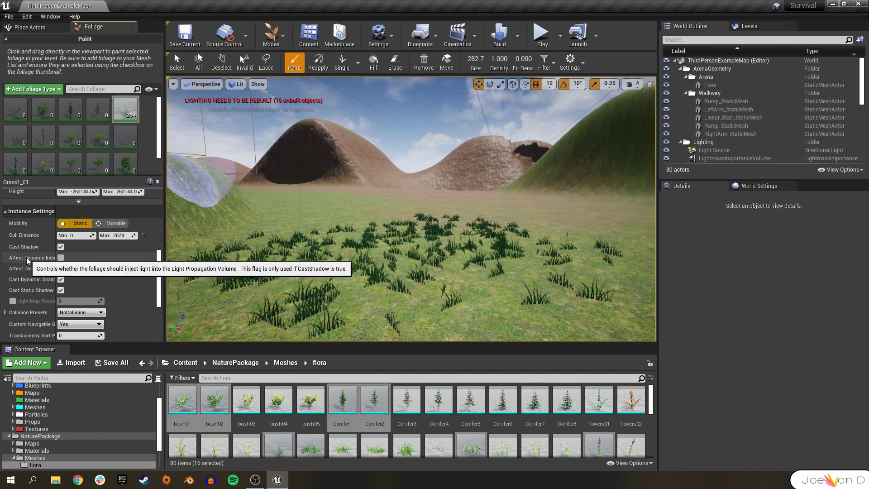
scroll(34, 272, down, 2)
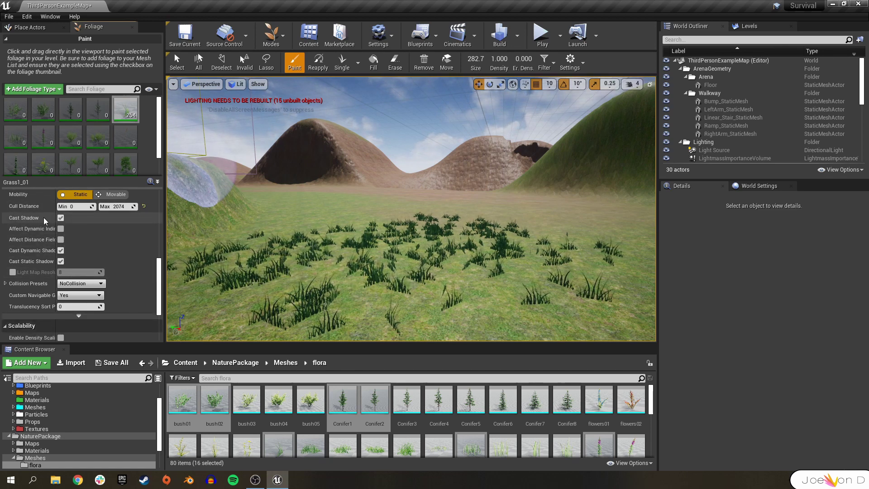
scroll(63, 291, up, 2)
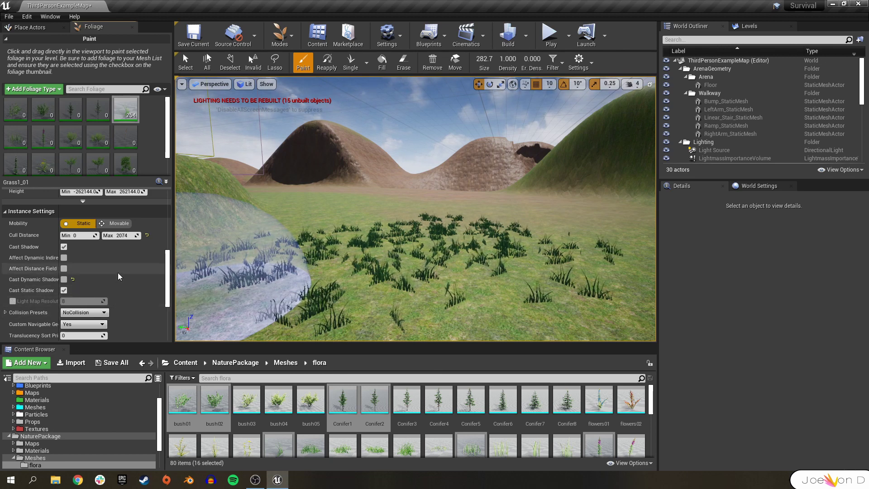
scroll(120, 276, down, 3)
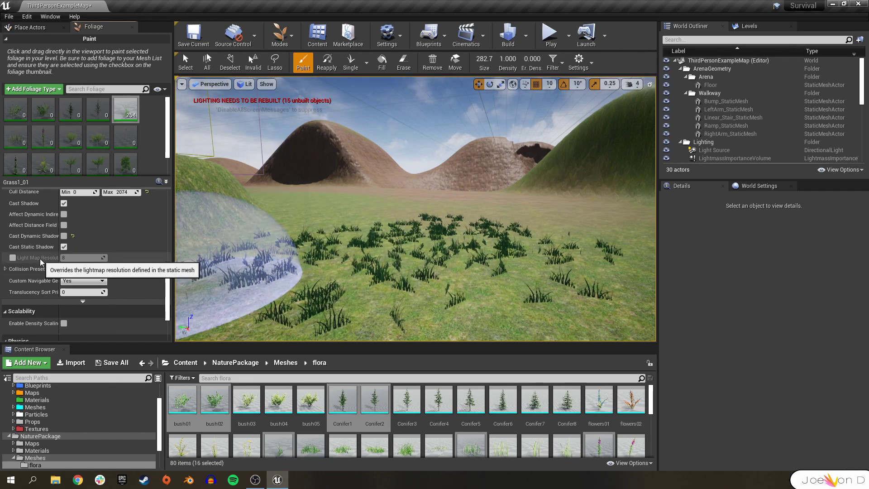
scroll(351, 403, down, 2)
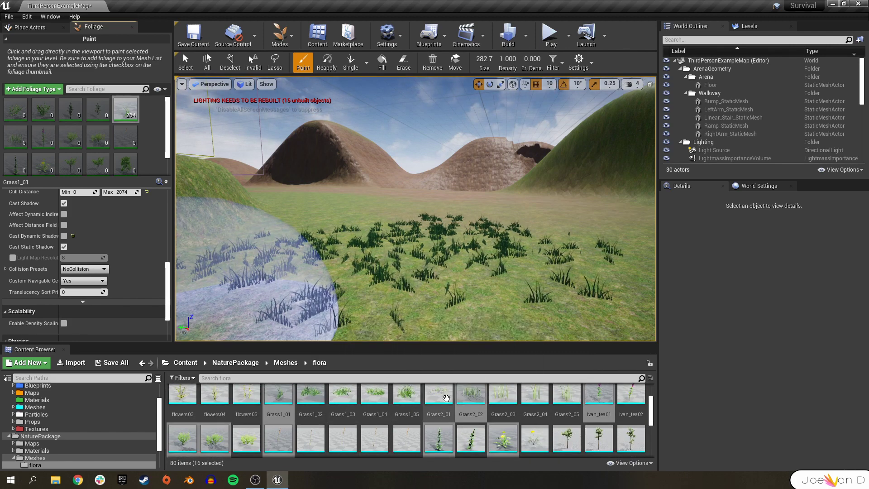
double_click(310, 394)
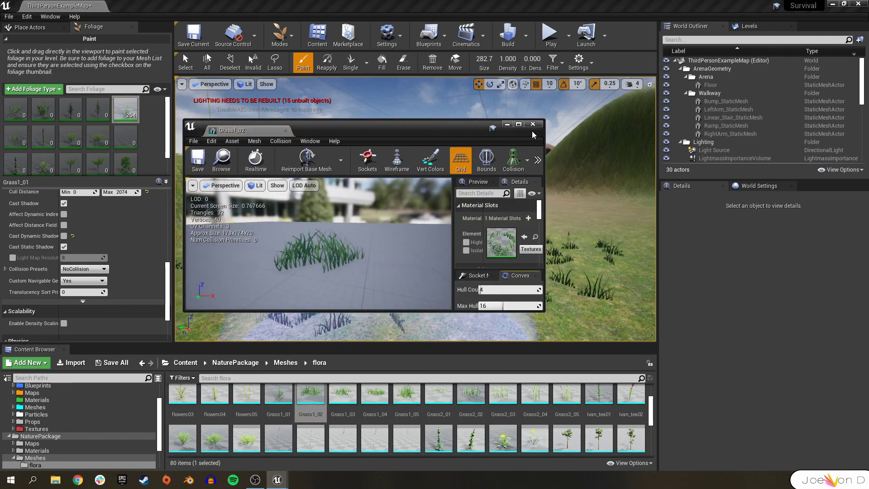
click(532, 124)
double_click(278, 394)
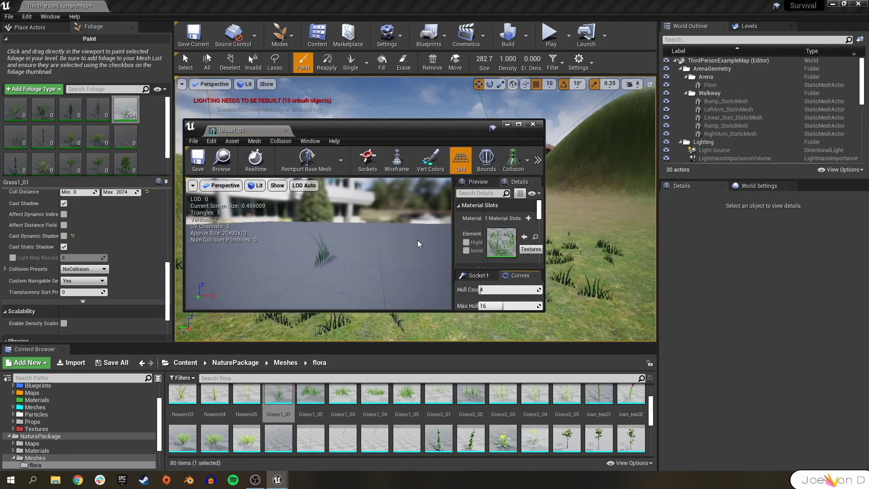
click(519, 123)
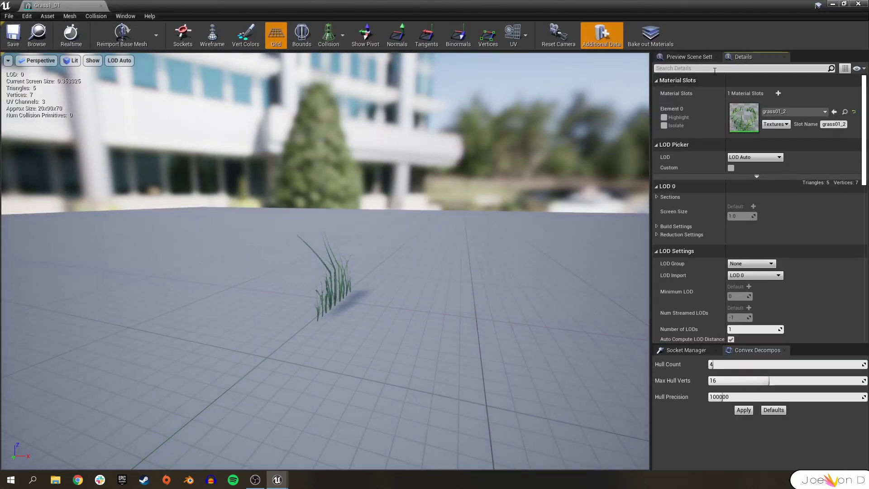
click(714, 68)
text(light)
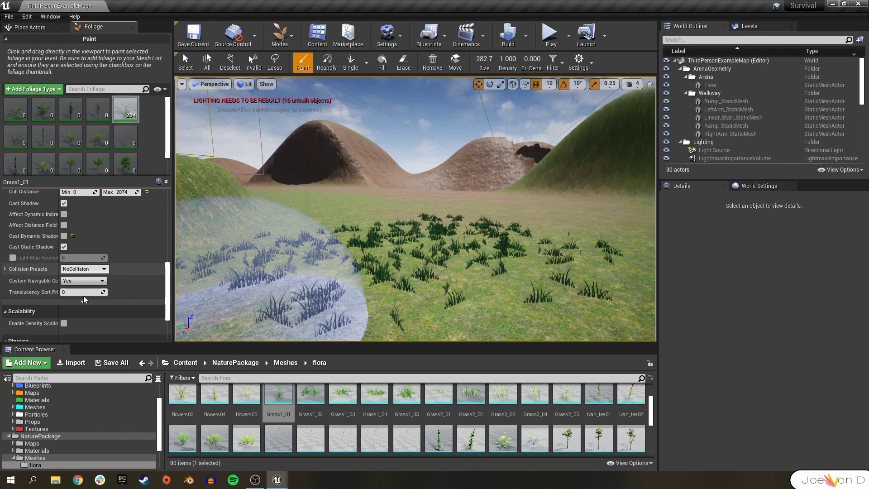
Override Grass1_01's light map resolution at 8 and keep NoCollision as the collision preset.
click(17, 259)
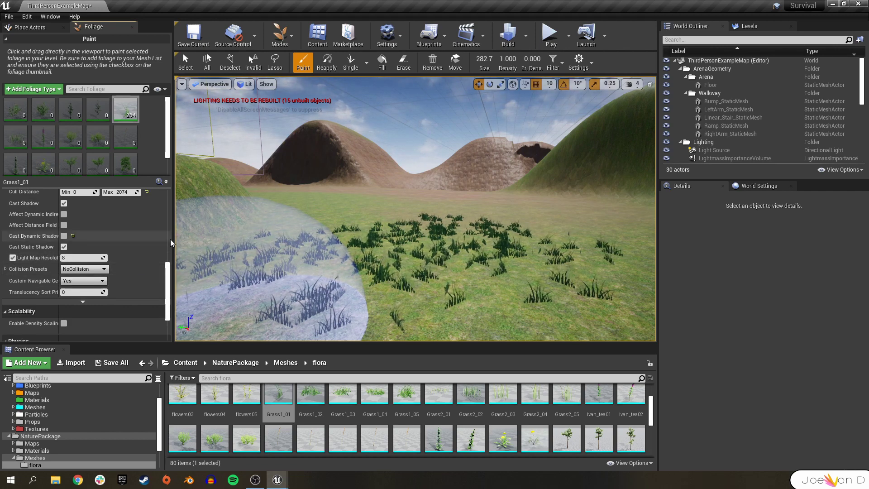
drag(174, 230, 228, 230)
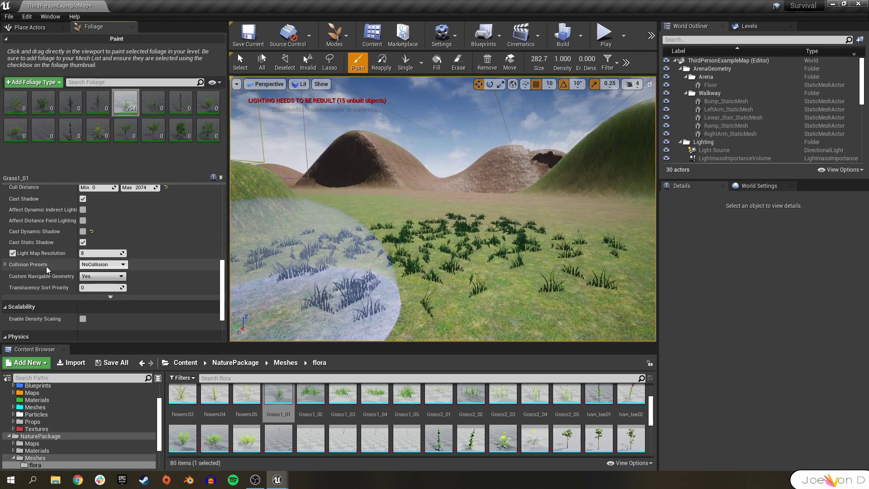
click(109, 265)
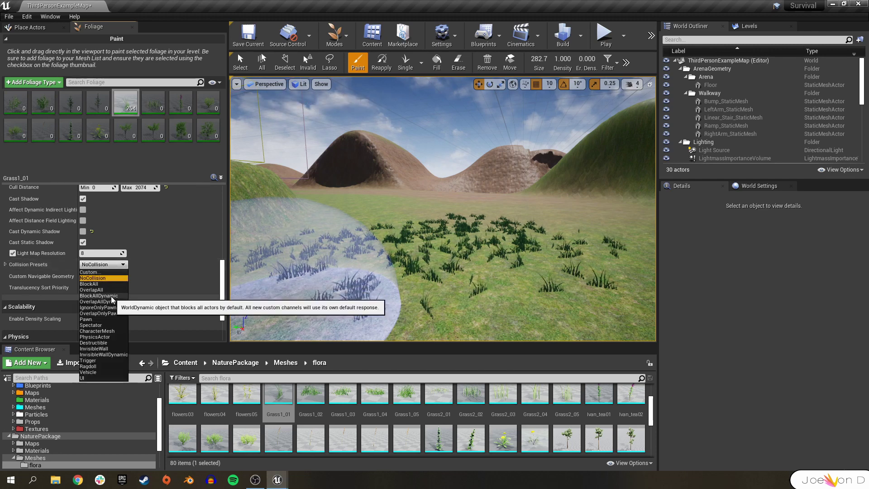
click(99, 280)
click(99, 278)
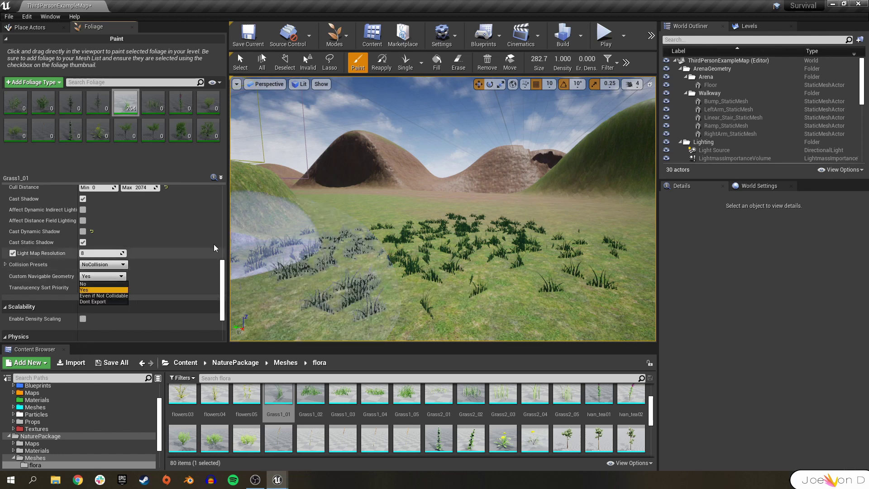
drag(221, 269, 221, 273)
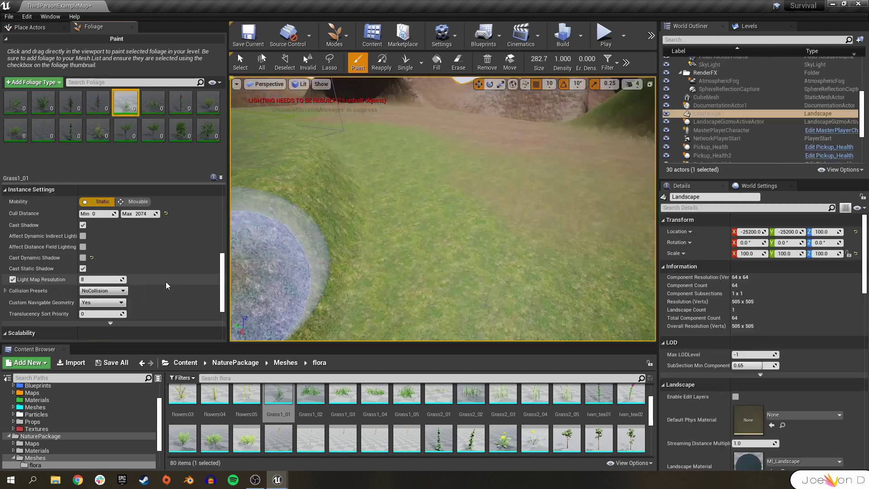
View Grass2_02's foliage settings, then select Grass1_01 again.
scroll(154, 277, up, 5)
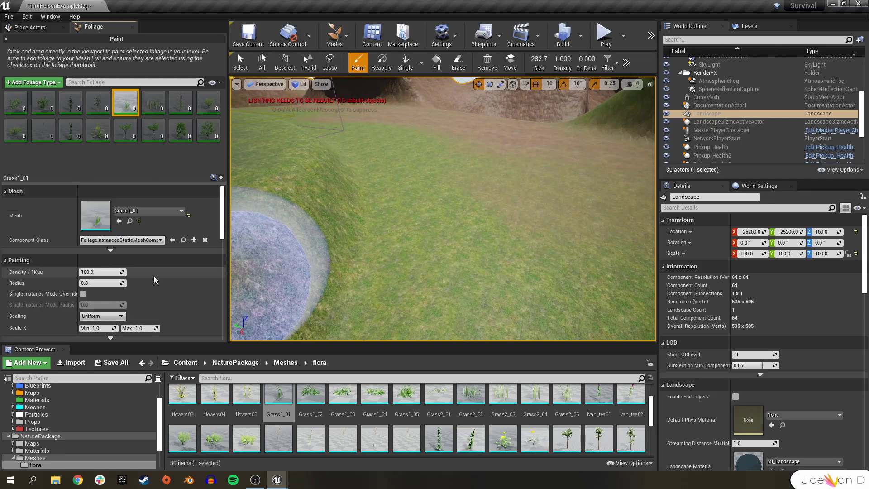
click(162, 107)
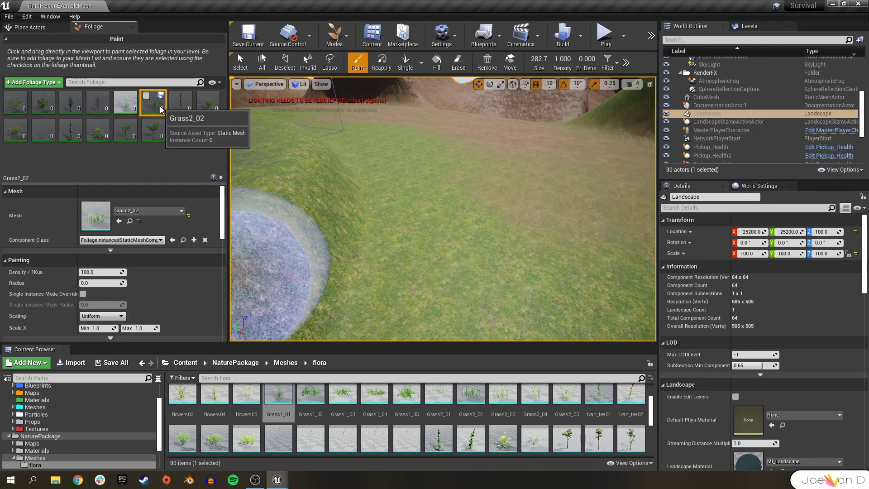
scroll(89, 228, down, 10)
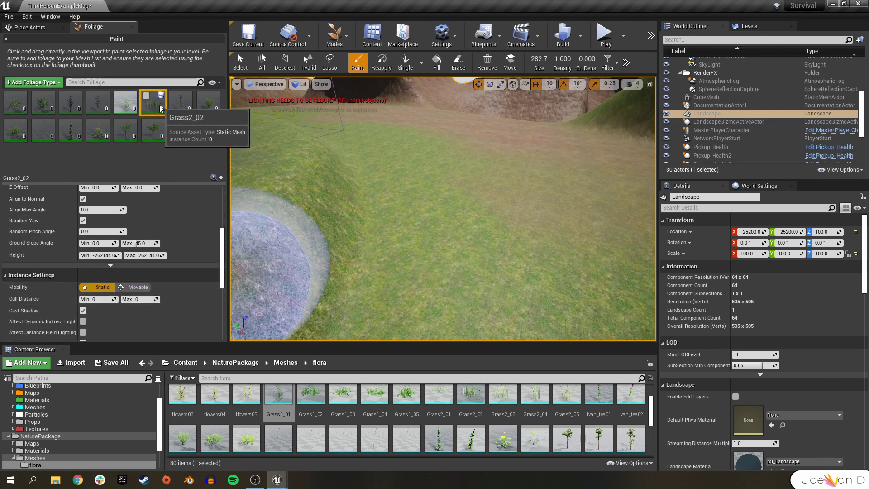
scroll(148, 226, up, 10)
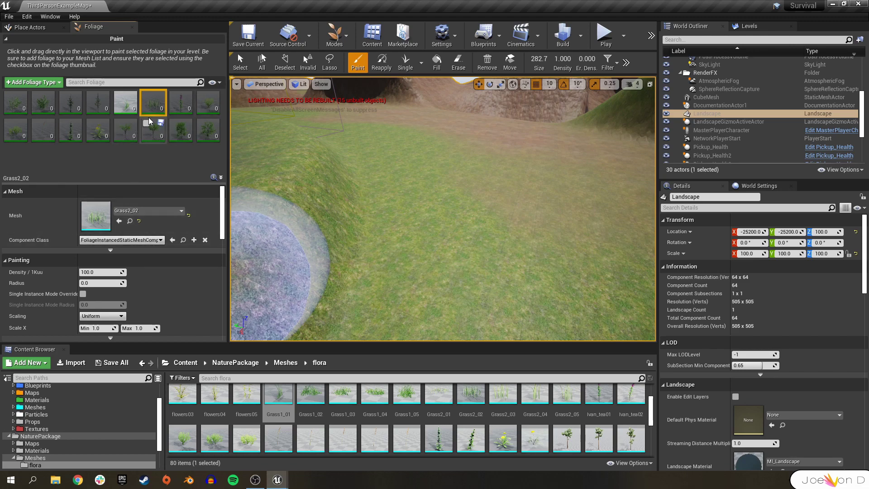
click(126, 103)
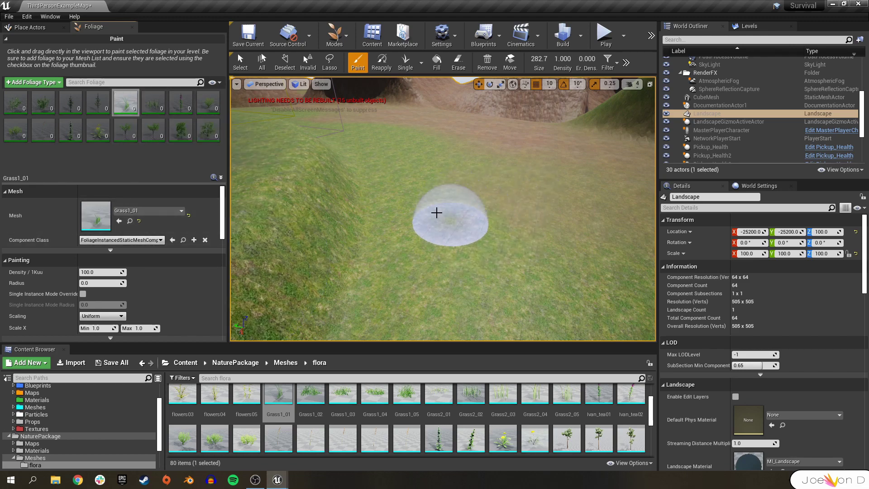
Paint Grass1_01 over the landscape, erase part of it, then undo the erase.
mouse_move(526, 213)
mouse_down()
mouse_move(471, 253)
mouse_move(480, 241)
mouse_up()
mouse_move(480, 241)
right_down()
mouse_move(525, 208)
mouse_move(502, 222)
mouse_move(516, 220)
right_up()
mouse_move(417, 190)
right_down()
mouse_move(402, 184)
mouse_move(433, 185)
mouse_move(430, 199)
right_up()
key(s)
mouse_move(422, 272)
shift+mouse_down()
mouse_move(378, 223)
mouse_move(422, 202)
shift+mouse_up()
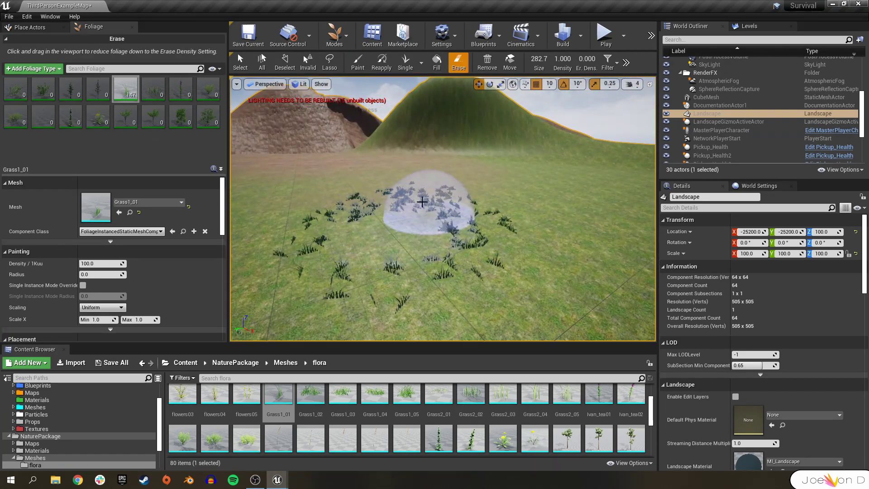
key(ctrl+z)
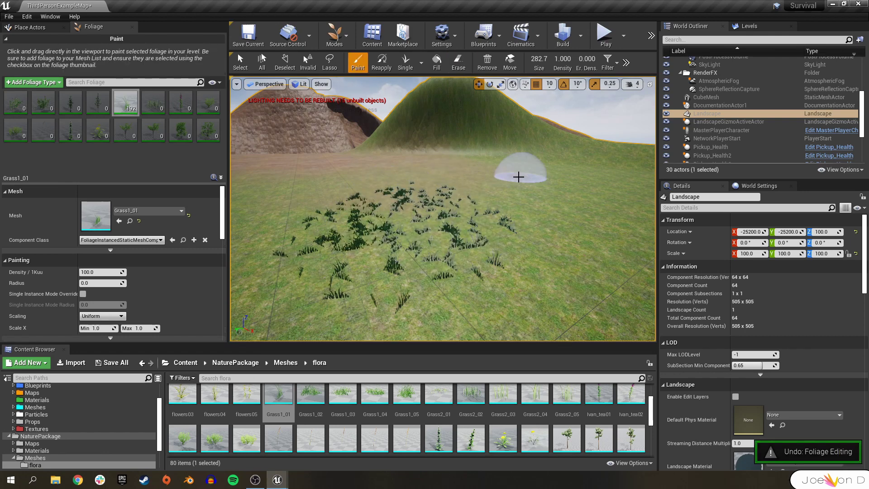
Raise Erase Density to 0.410 and thin out the painted grass clumps.
drag(587, 60, 605, 60)
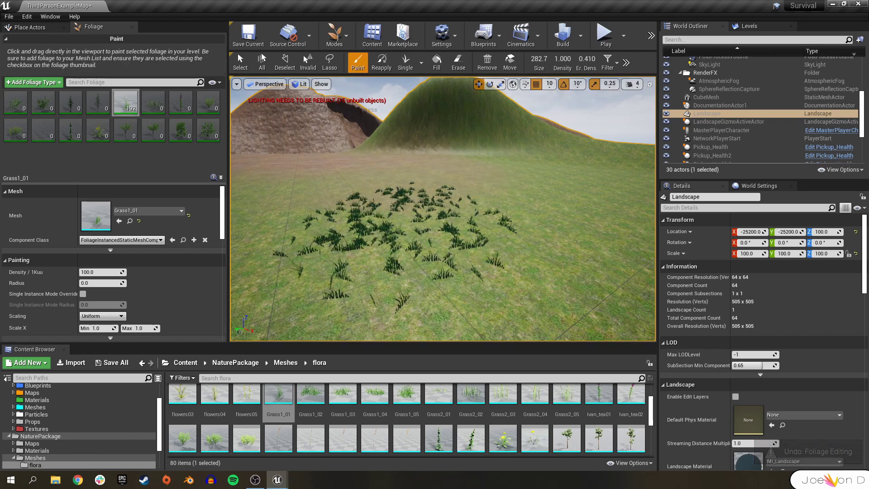
mouse_move(549, 248)
mouse_down()
mouse_move(333, 283)
mouse_move(451, 277)
mouse_move(414, 191)
mouse_move(563, 200)
mouse_move(485, 204)
mouse_move(549, 194)
mouse_move(478, 240)
mouse_up()
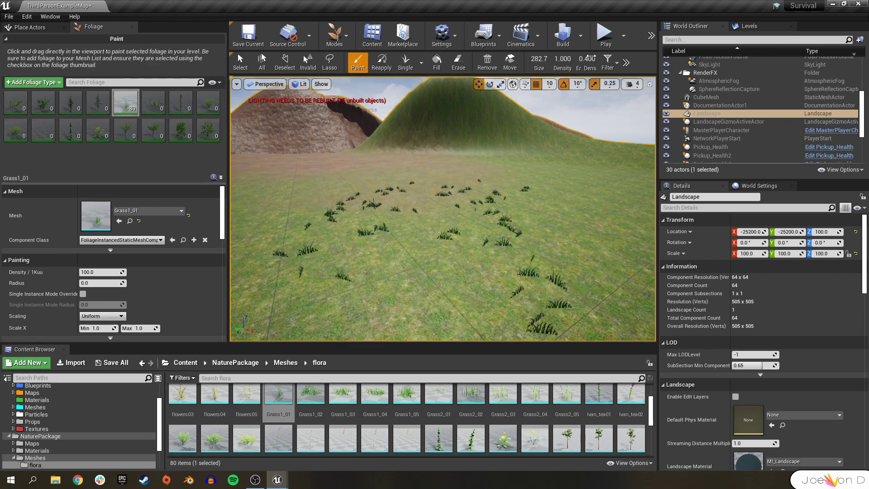
shift+drag(533, 192, 554, 244)
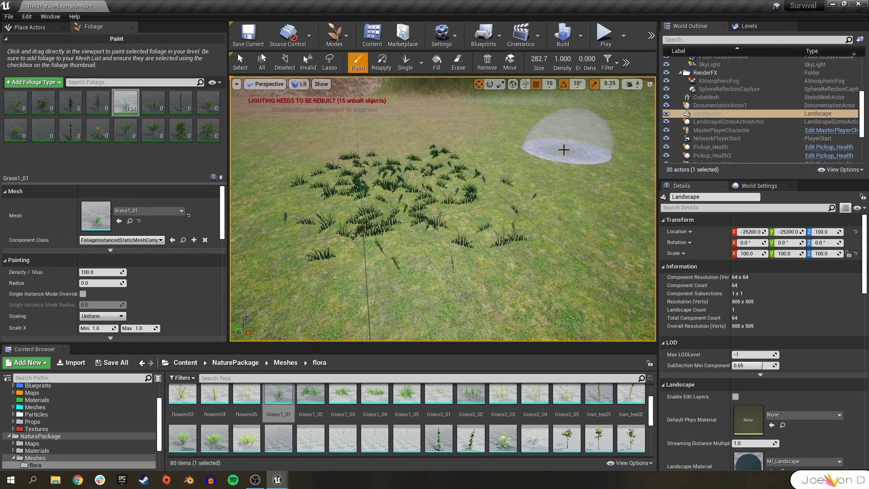
key(shift)
mouse_move(561, 149)
shift+mouse_down()
mouse_move(444, 283)
mouse_move(421, 272)
mouse_move(421, 262)
shift+mouse_up()
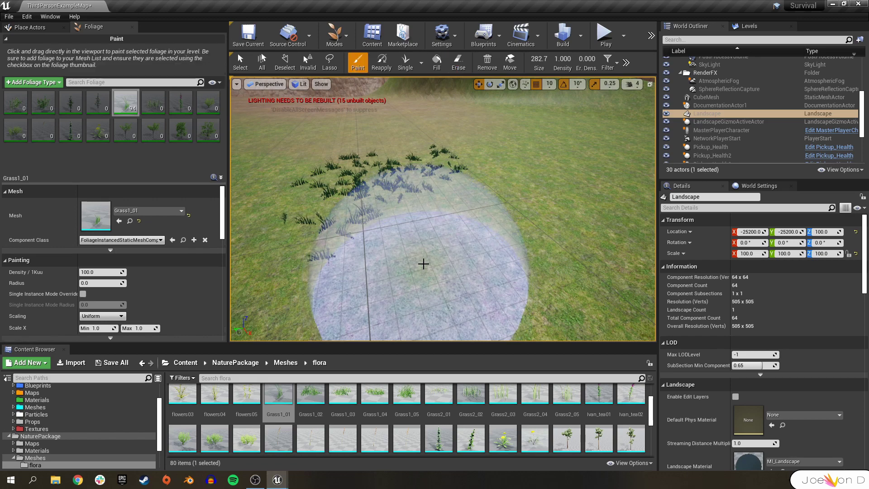
Erase the entire grass patch with the Erase tool.
click(458, 63)
mouse_move(462, 169)
mouse_down()
mouse_move(355, 208)
mouse_move(387, 176)
mouse_move(494, 217)
mouse_up()
click(357, 62)
click(461, 65)
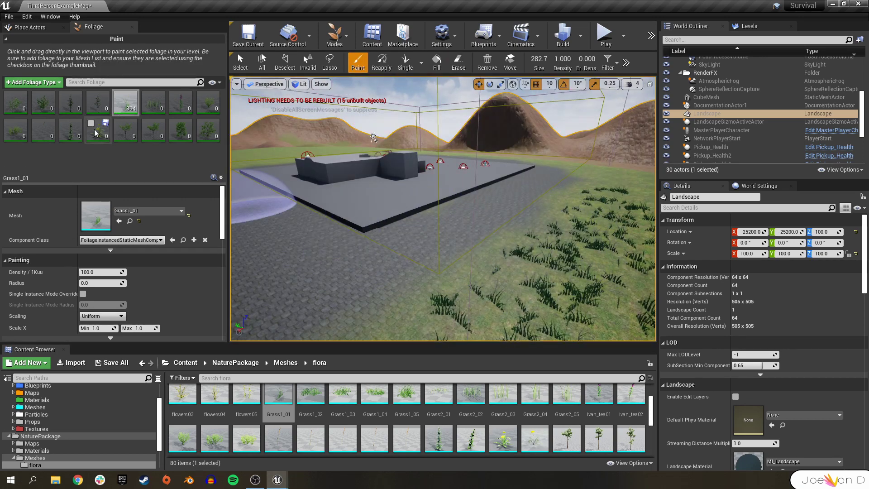
Add 1M_Cube_Chamfer from Meshes > StaticMeshes as a foliage type and select it.
right_drag(506, 264, 555, 291)
click(68, 406)
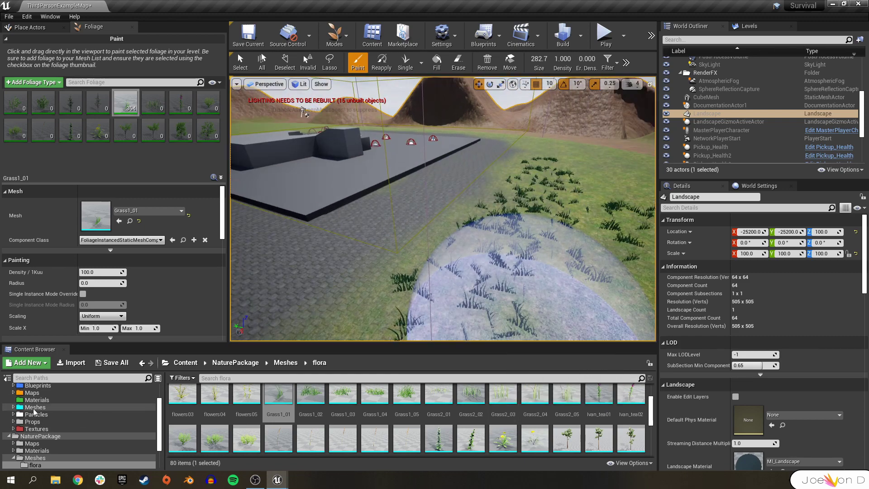
double_click(262, 415)
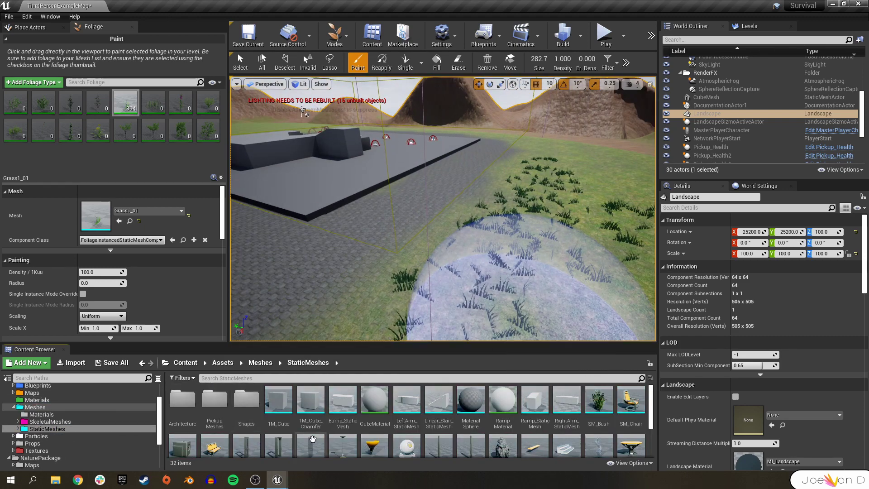
drag(311, 400, 91, 149)
click(19, 110)
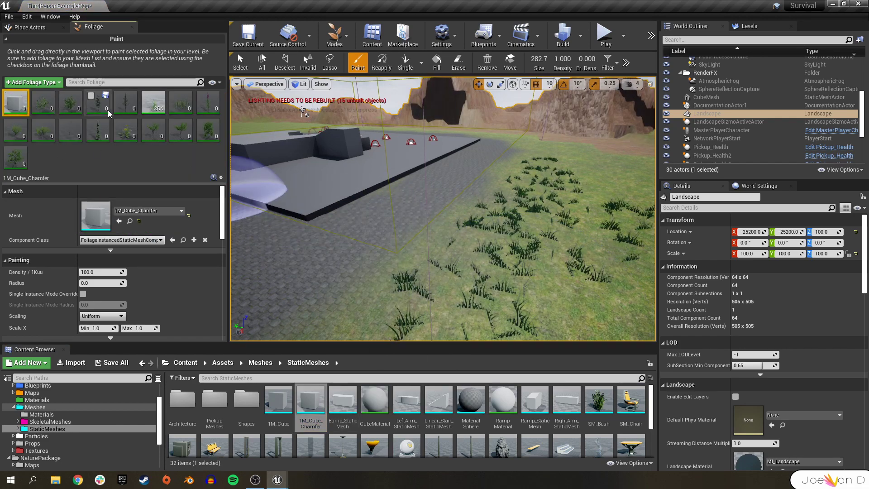
Paint chamfered cubes across the landscape, then look over the level.
mouse_move(480, 239)
mouse_down()
mouse_move(411, 222)
mouse_move(575, 220)
mouse_up()
key(w)
mouse_move(576, 220)
right_down()
mouse_move(593, 231)
mouse_move(634, 233)
right_up()
right_drag(489, 272, 489, 272)
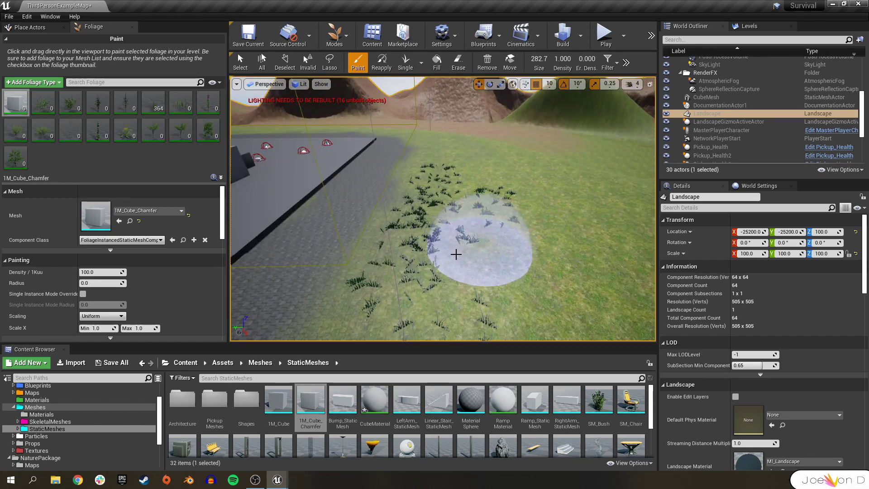
right_drag(456, 254, 421, 284)
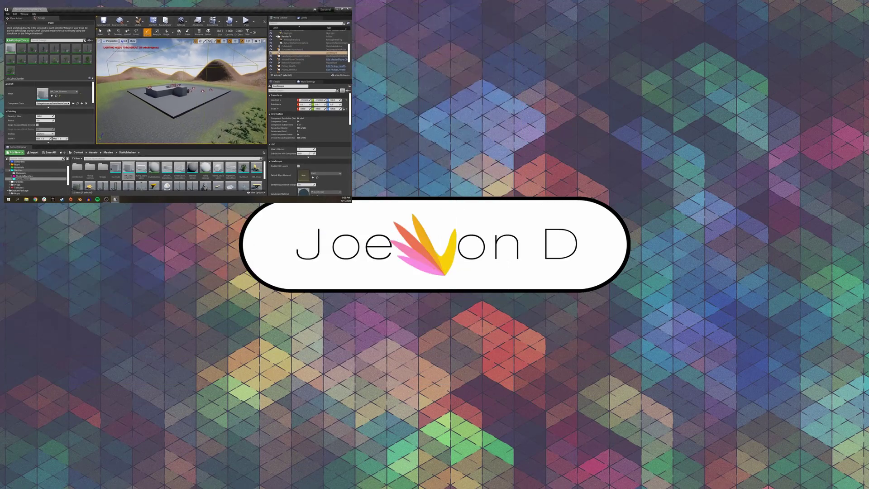
right_drag(182, 90, 193, 89)
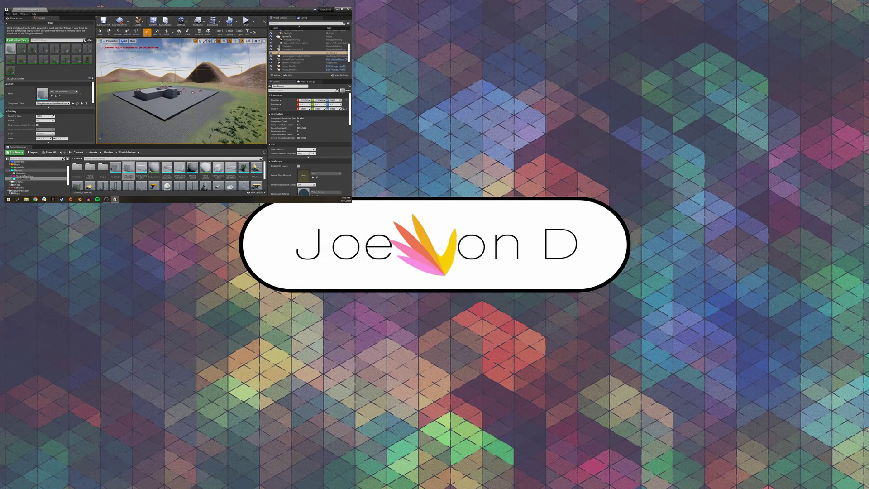